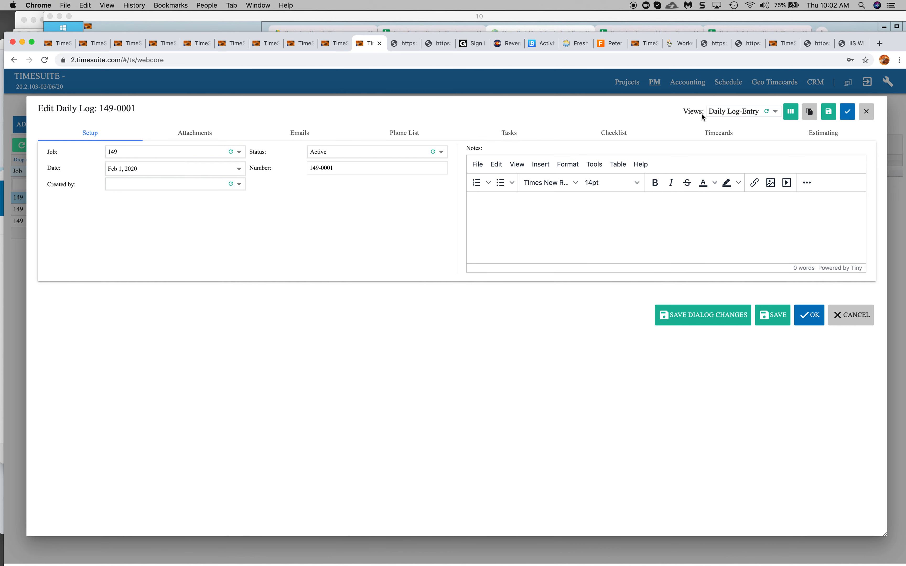
Open the view manager for the Daily Log-Entry view and make the Type, Manager and Title fields visible.
{"action": "left_click", "coordinate": [749, 113]}
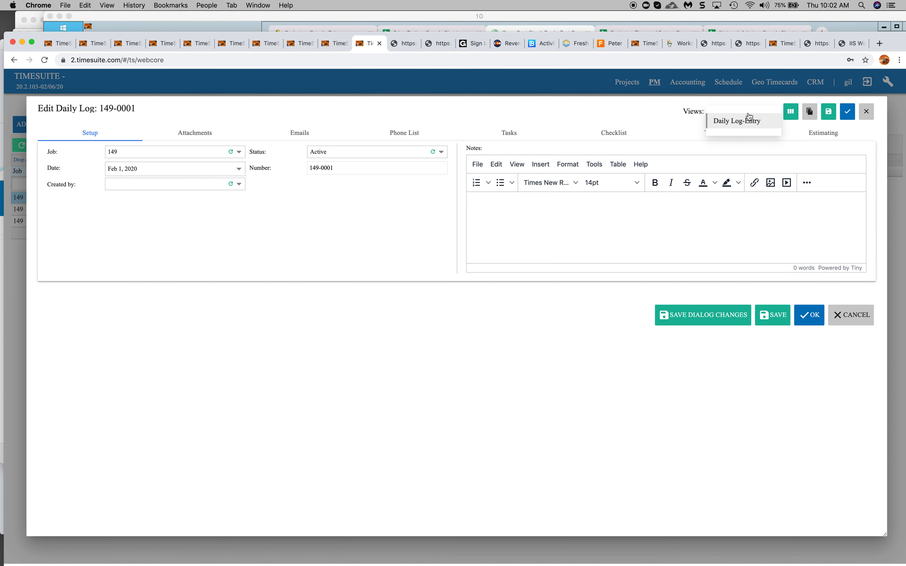
{"action": "left_click", "coordinate": [681, 115]}
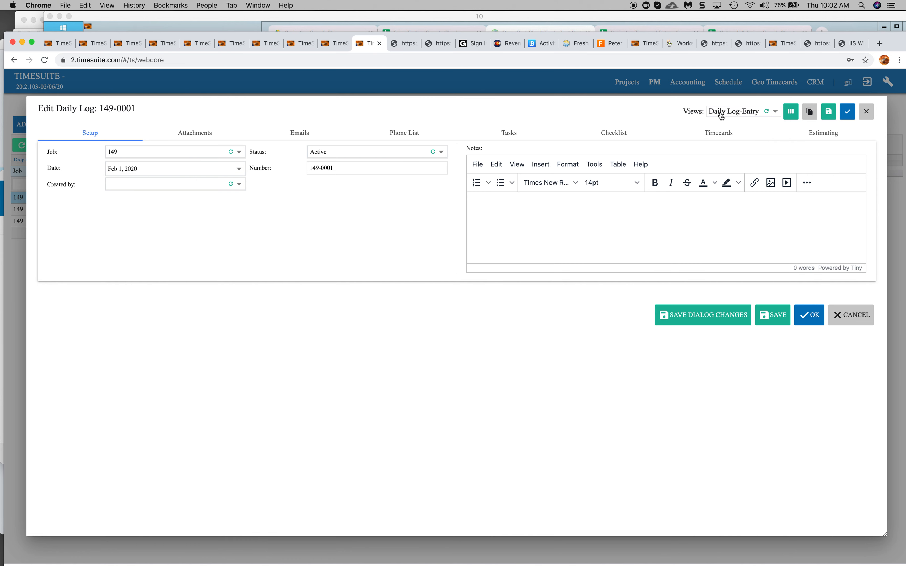
{"action": "left_click", "coordinate": [789, 114]}
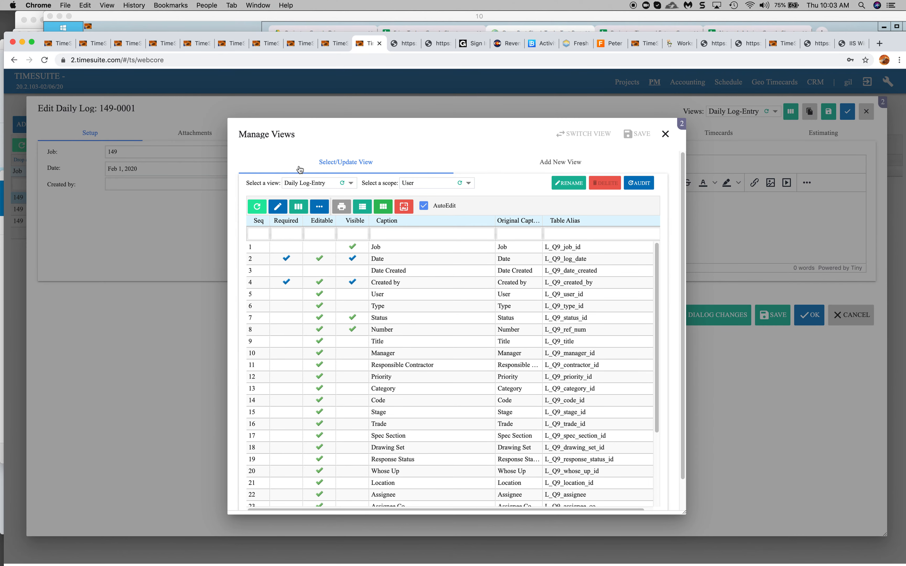
{"action": "left_click", "coordinate": [445, 283]}
{"action": "left_click", "coordinate": [354, 296]}
{"action": "left_click", "coordinate": [354, 306]}
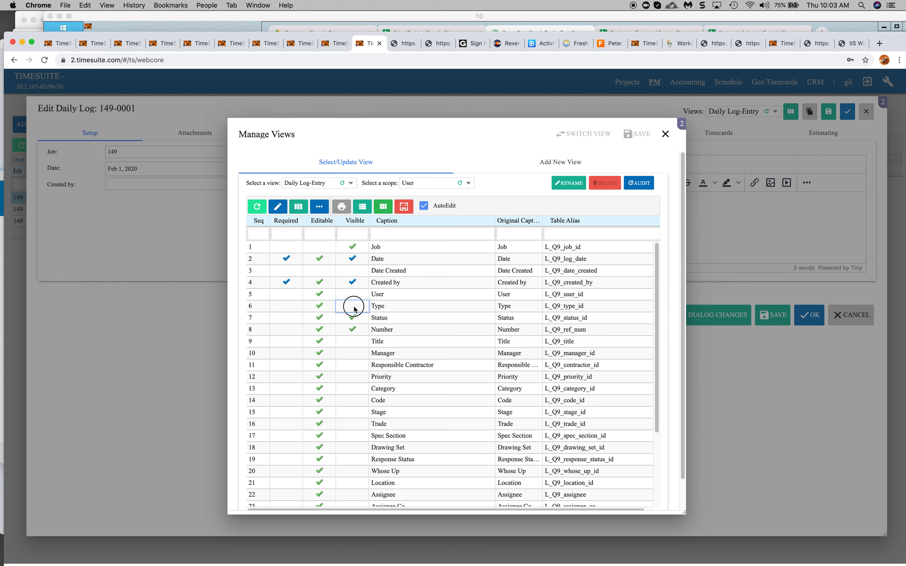
{"action": "left_click", "coordinate": [353, 353]}
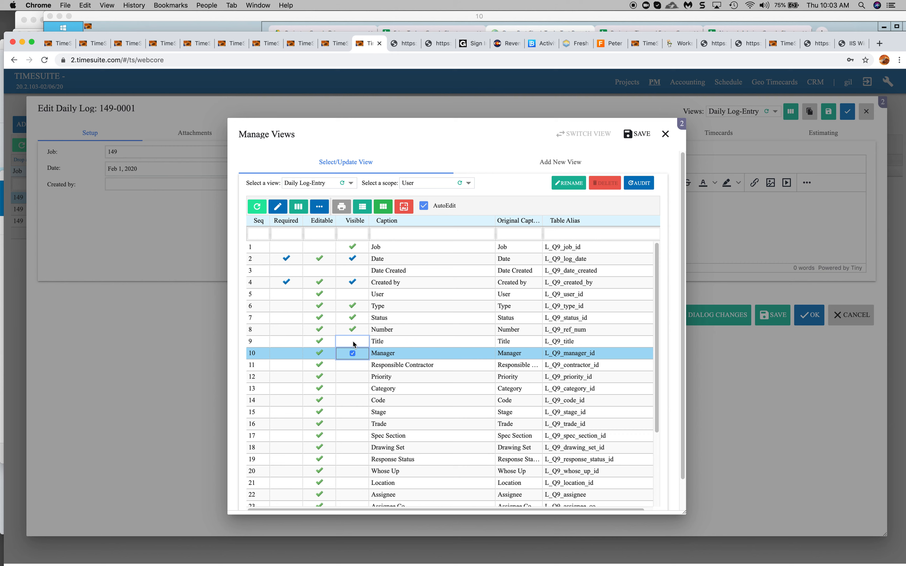
{"action": "left_click", "coordinate": [354, 343]}
Make Custom Dropdown1 visible, caption it Collect Data, then save the view and close the manager.
{"action": "scroll", "coordinate": [415, 386], "scroll_direction": "down", "scroll_amount": 5}
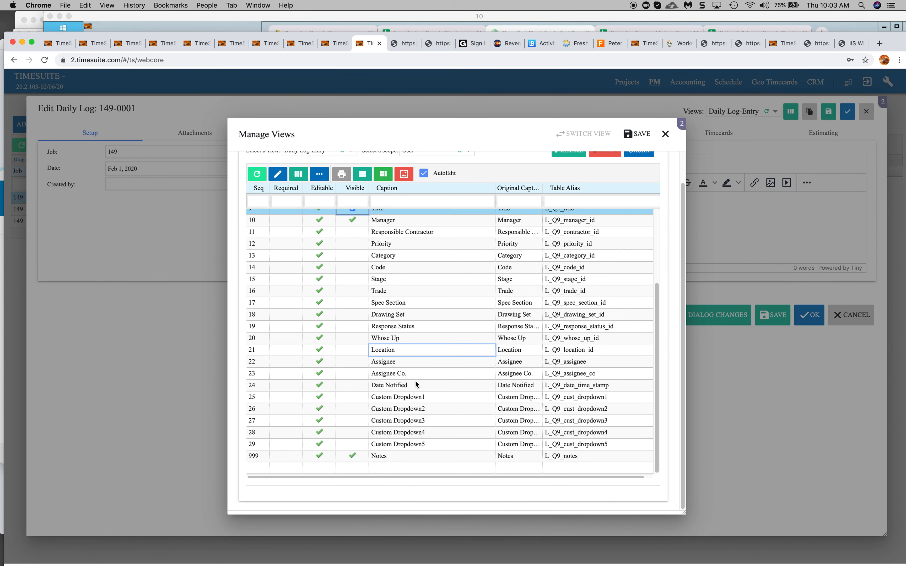
{"action": "left_click", "coordinate": [352, 397]}
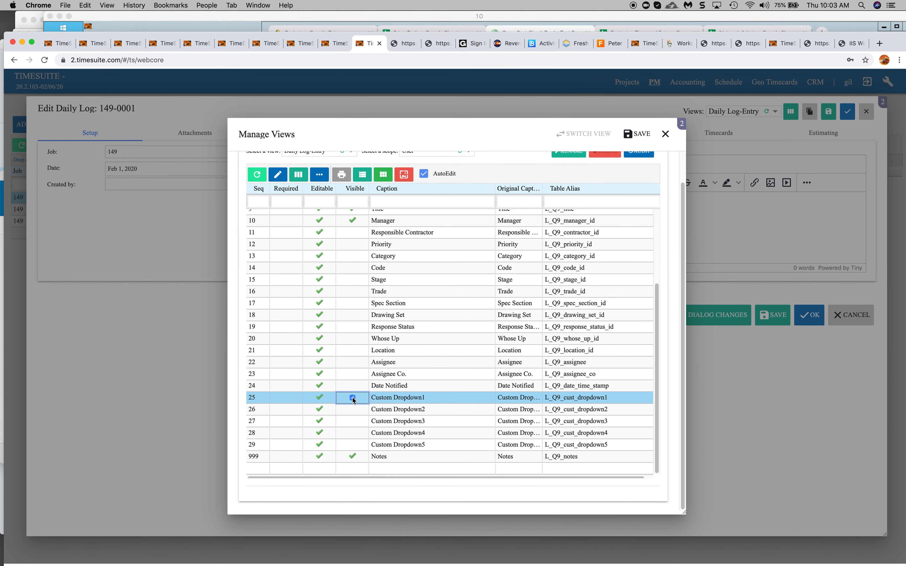
{"action": "left_click", "coordinate": [394, 396]}
{"action": "key", "text": "BackSpace"}
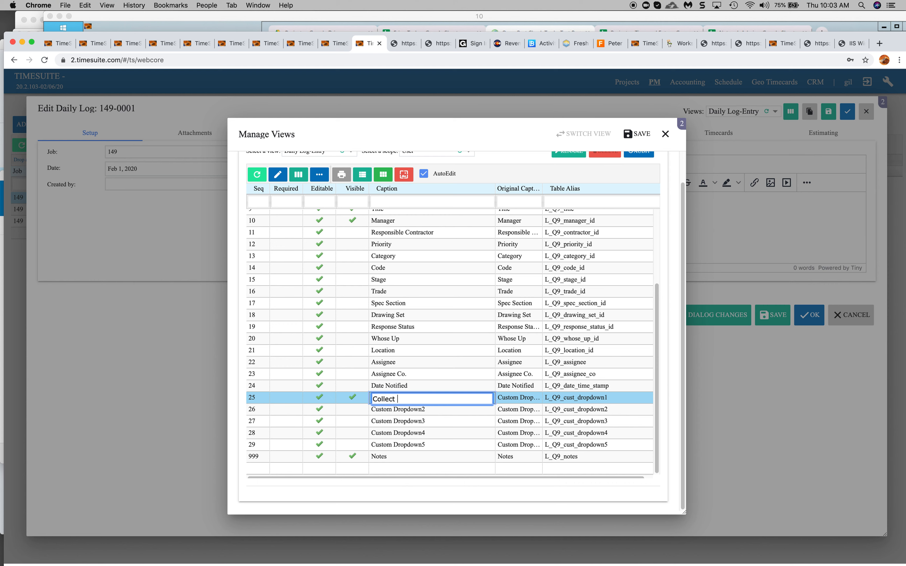
{"action": "left_click", "coordinate": [426, 373]}
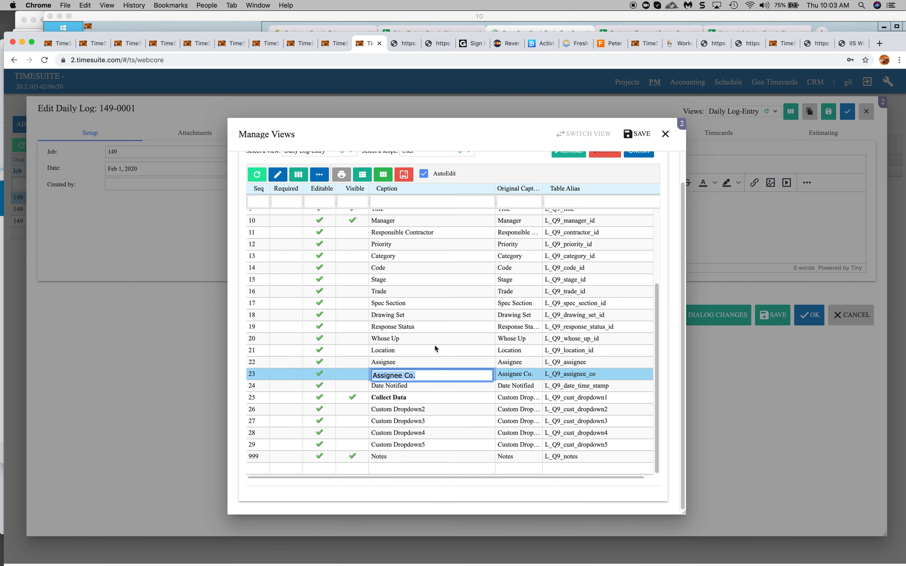
{"action": "left_click", "coordinate": [635, 134]}
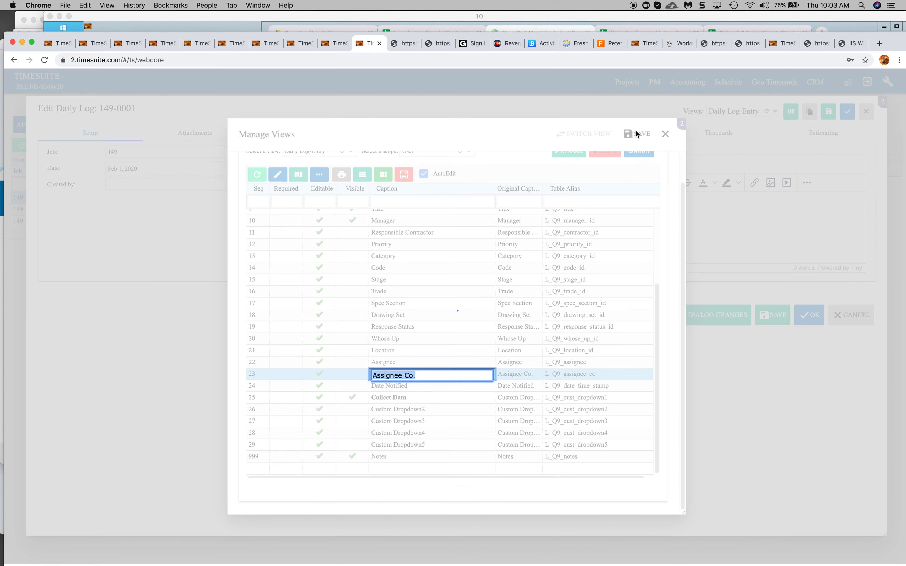
{"action": "left_click", "coordinate": [664, 135]}
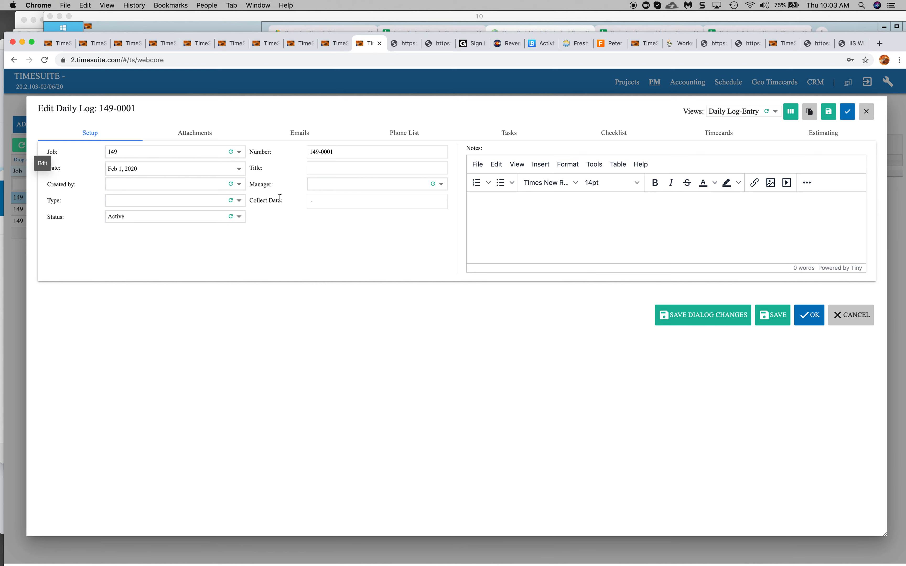
Add a new option Add 1 to the Collect Data dropdown on the daily log form.
{"action": "left_click", "coordinate": [307, 203]}
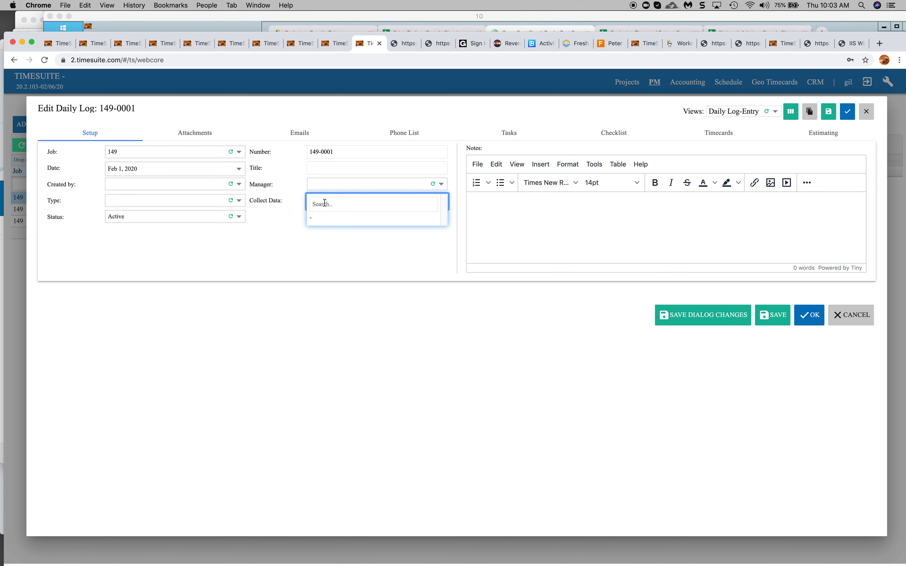
{"action": "left_click", "coordinate": [324, 203]}
{"action": "type", "text": "Add"}
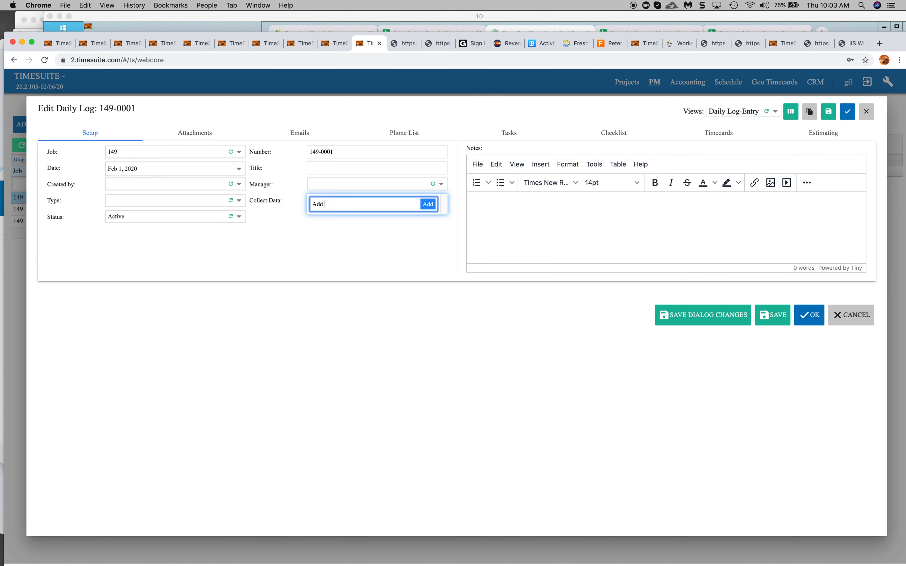
{"action": "type", "text": " 1"}
{"action": "left_click", "coordinate": [428, 204]}
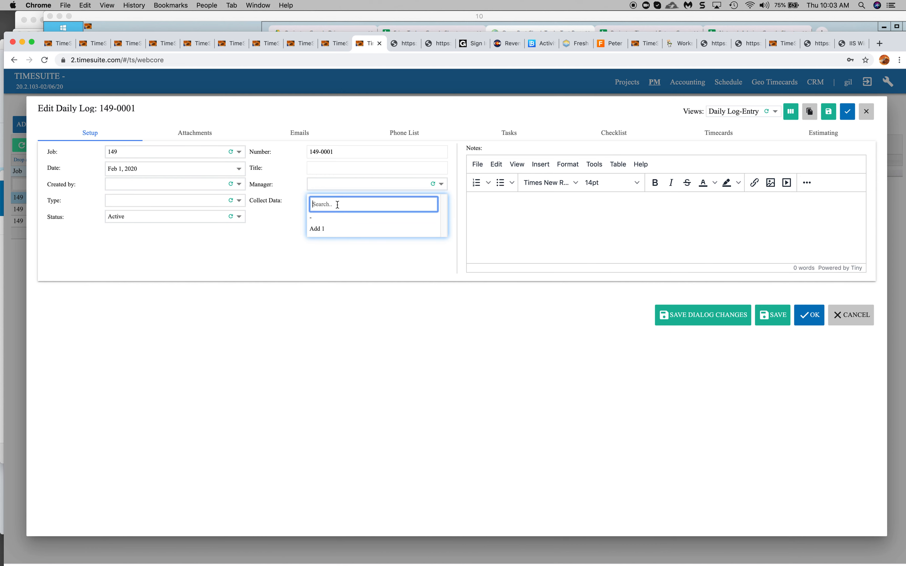
Add a second option Add 2 to the Collect Data dropdown and select it.
{"action": "type", "text": "Add 2"}
{"action": "left_click", "coordinate": [428, 204]}
{"action": "left_click", "coordinate": [331, 241]}
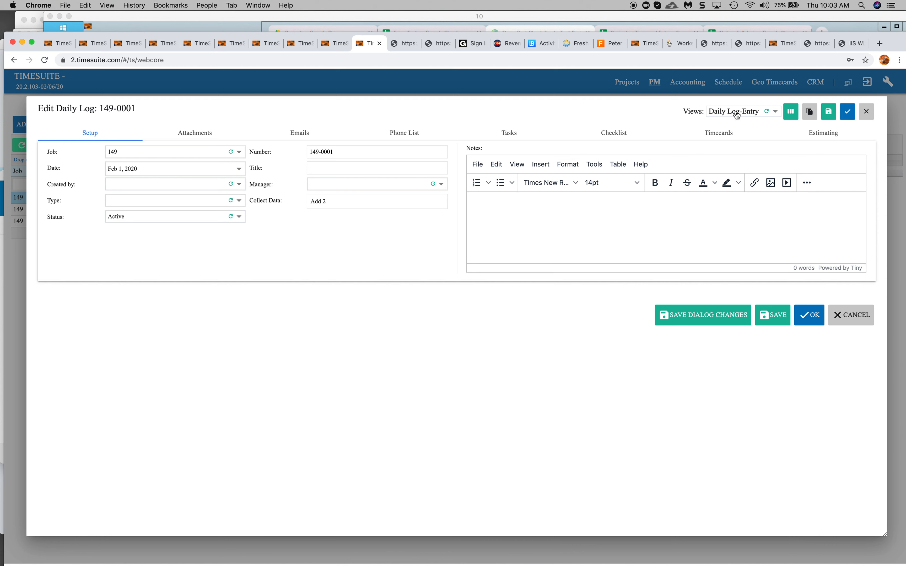
Create a new view named Daily Log Global View in the view manager.
{"action": "left_click", "coordinate": [791, 113]}
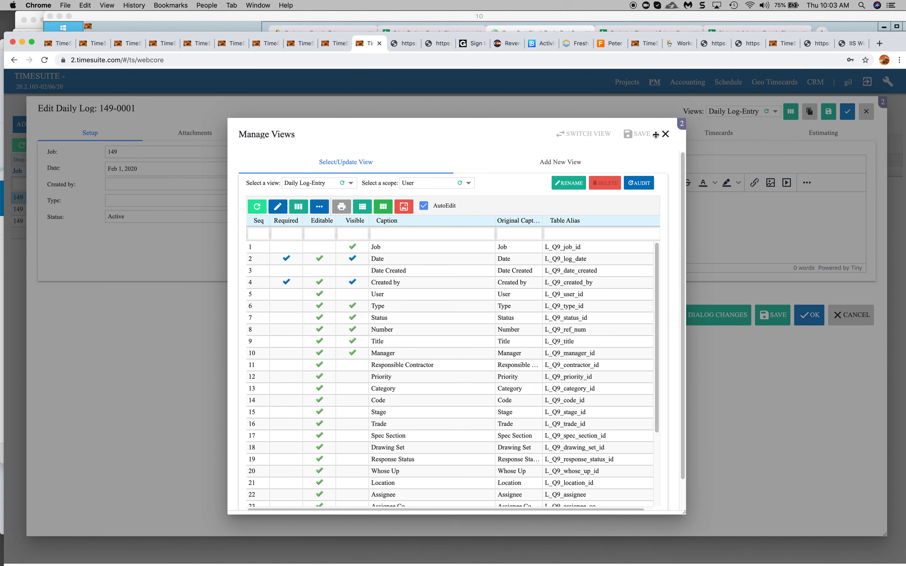
{"action": "left_click", "coordinate": [558, 163]}
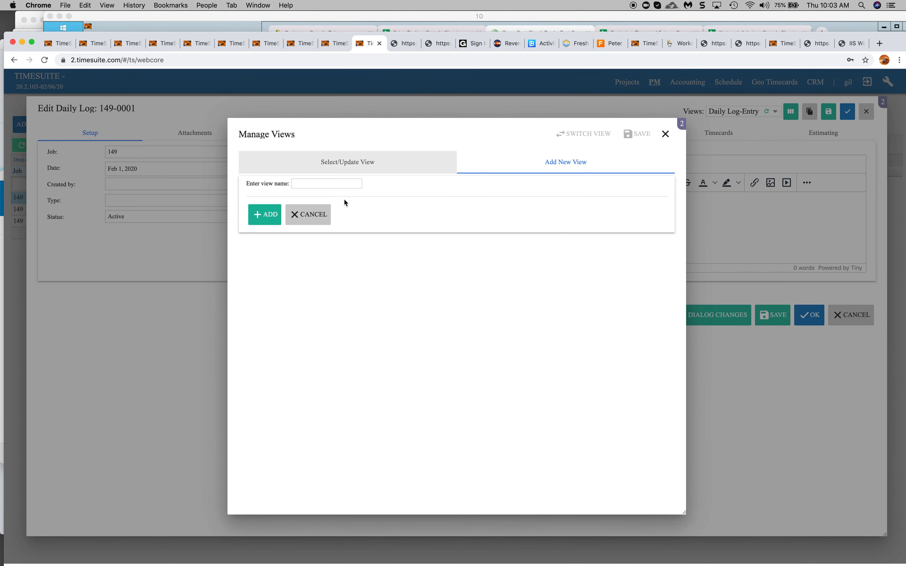
{"action": "left_click", "coordinate": [315, 184]}
{"action": "type", "text": "Daily Log Global View"}
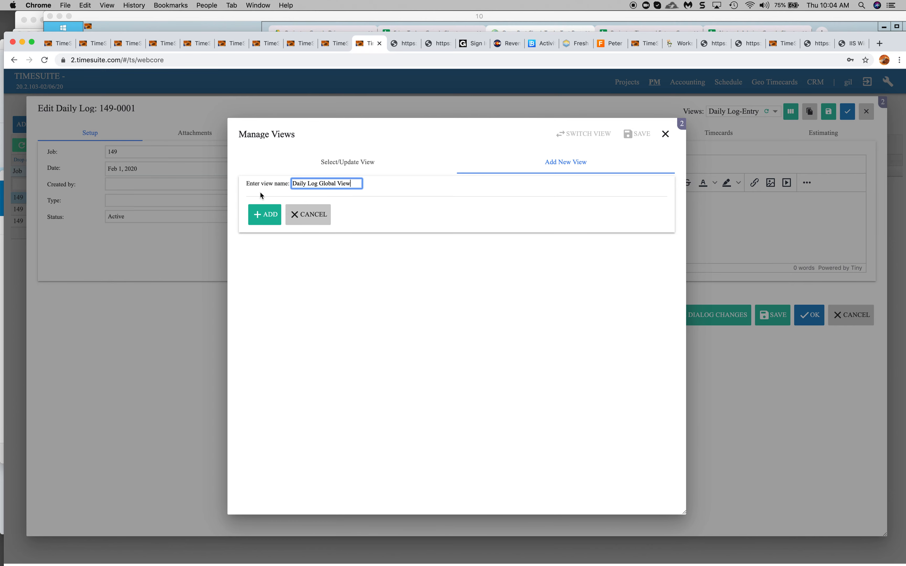
{"action": "left_click", "coordinate": [266, 214]}
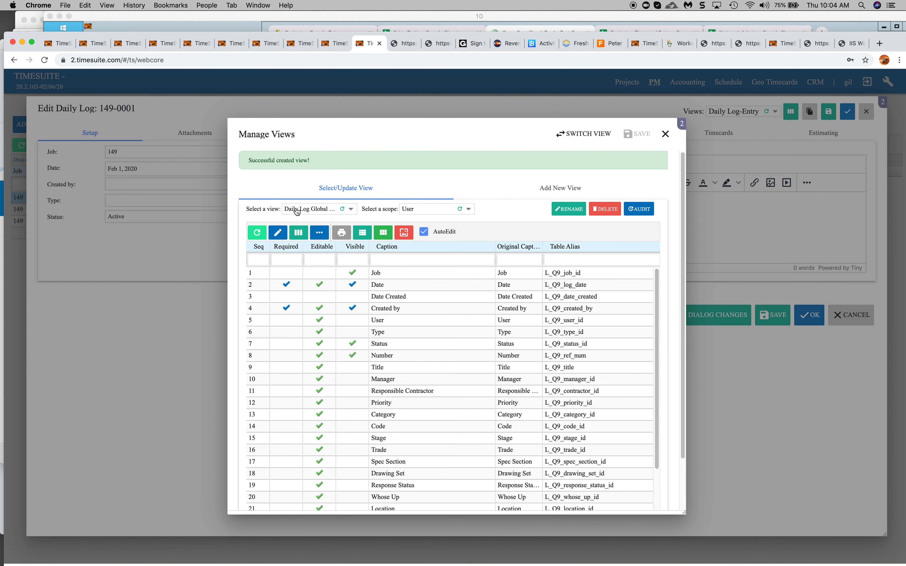
Select Daily Log Global View for editing and set its scope to Global.
{"action": "left_click", "coordinate": [319, 213]}
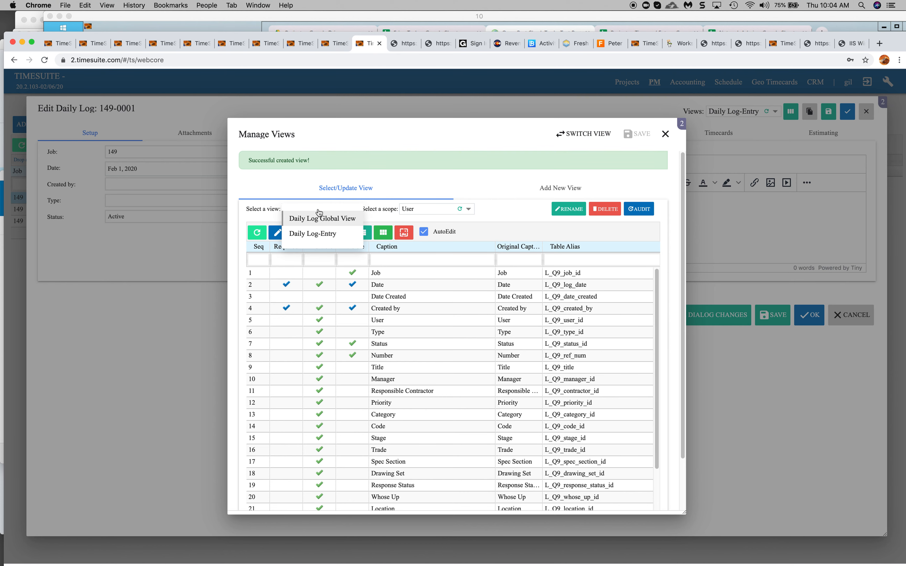
{"action": "left_click", "coordinate": [291, 171]}
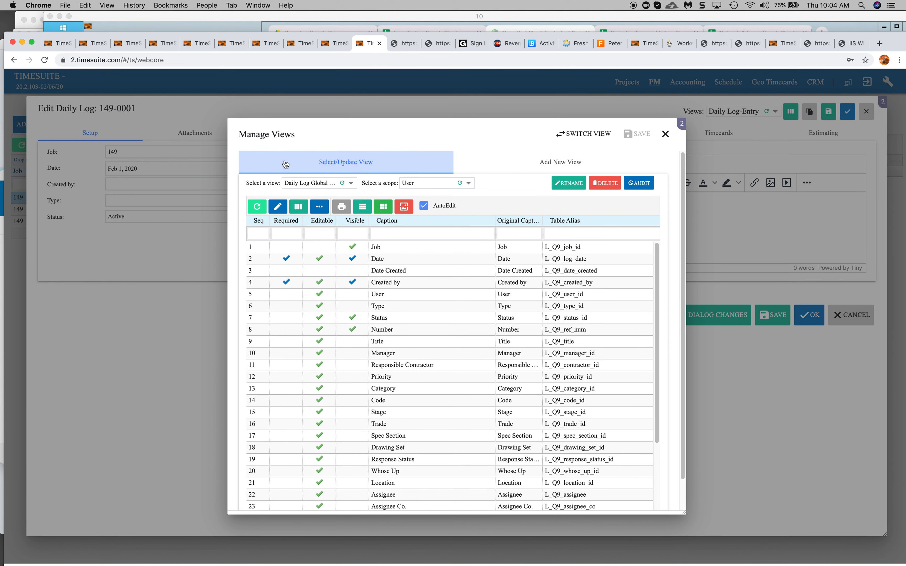
{"action": "left_click", "coordinate": [420, 184]}
{"action": "left_click", "coordinate": [420, 197]}
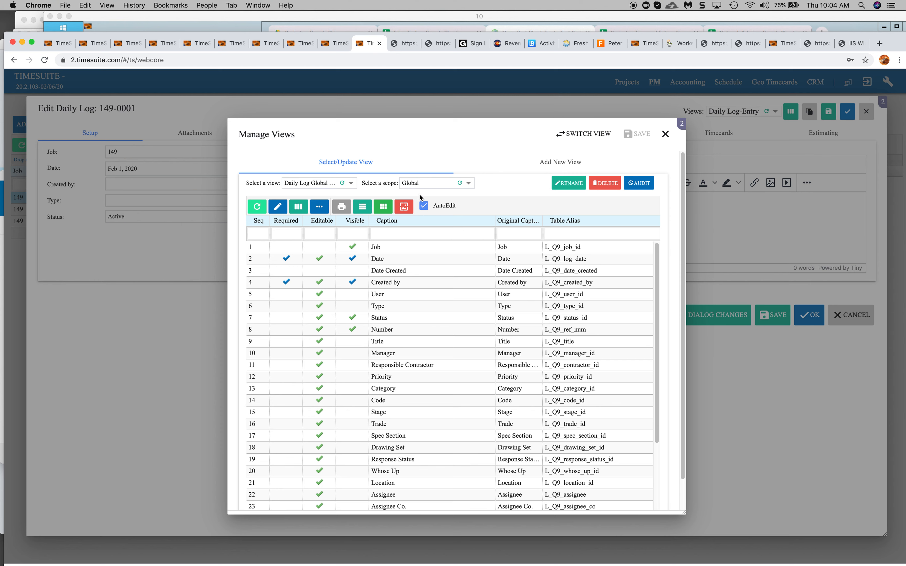
{"action": "left_click", "coordinate": [420, 186]}
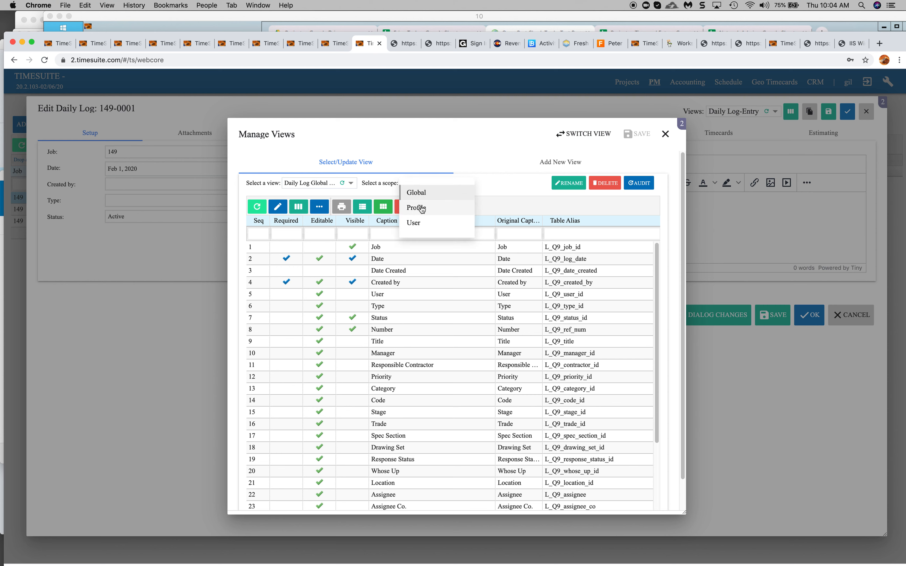
{"action": "left_click", "coordinate": [417, 192]}
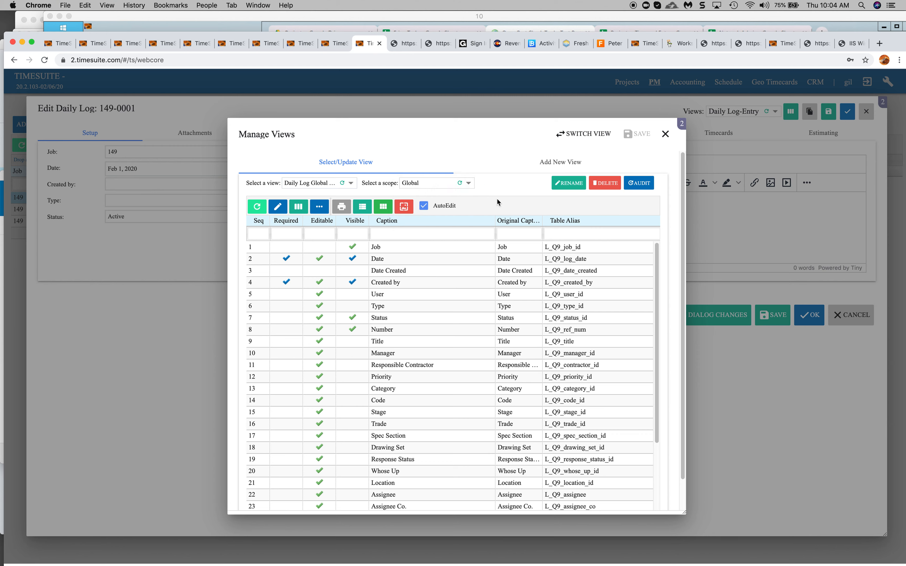
Rename Custom Dropdown1 to Collect Data in the global view and make it visible.
{"action": "scroll", "coordinate": [354, 354], "scroll_direction": "down", "scroll_amount": 3}
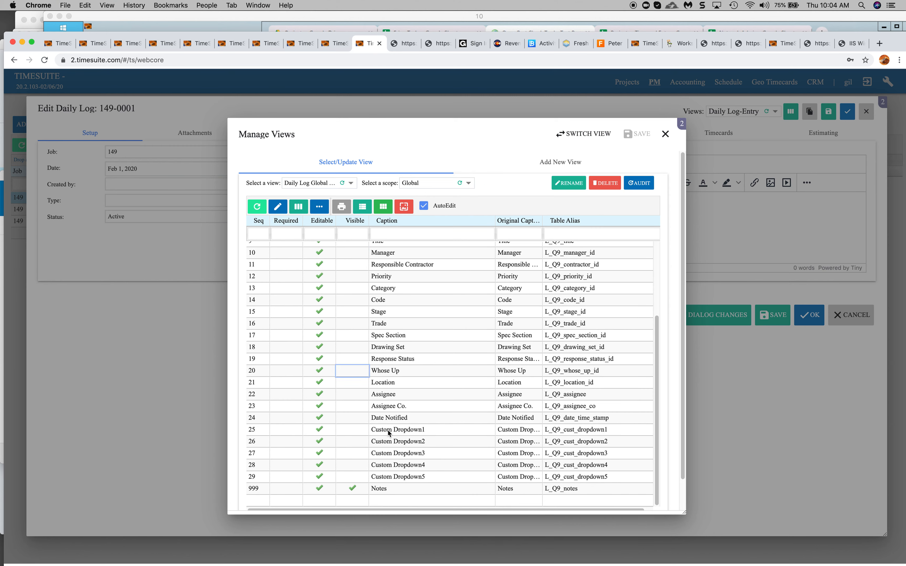
{"action": "left_click", "coordinate": [408, 430]}
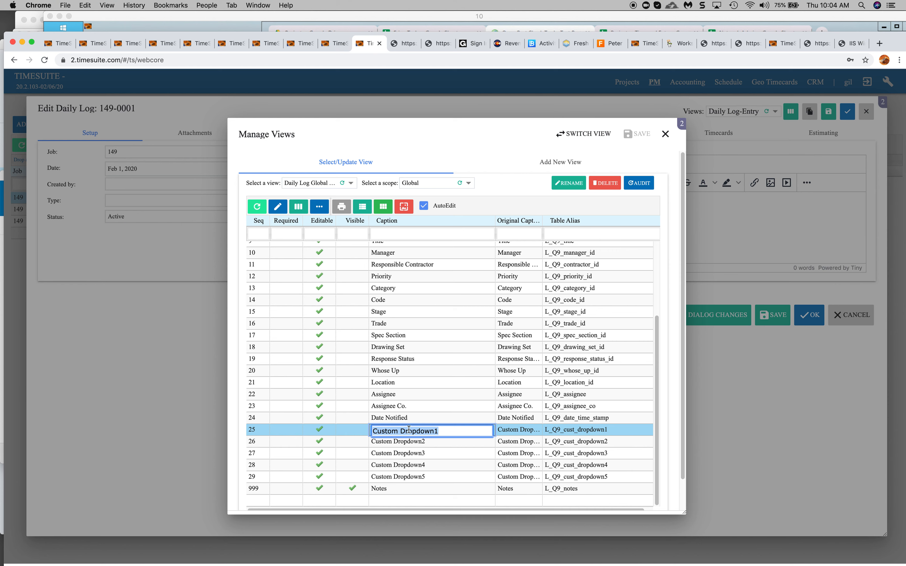
{"action": "type", "text": "Collect "}
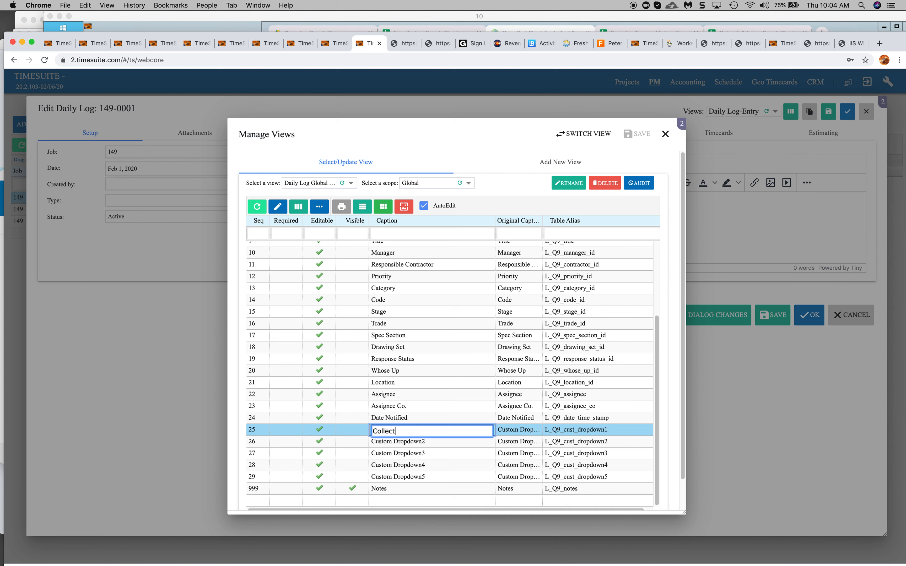
{"action": "type", "text": "Data"}
{"action": "left_click", "coordinate": [352, 430]}
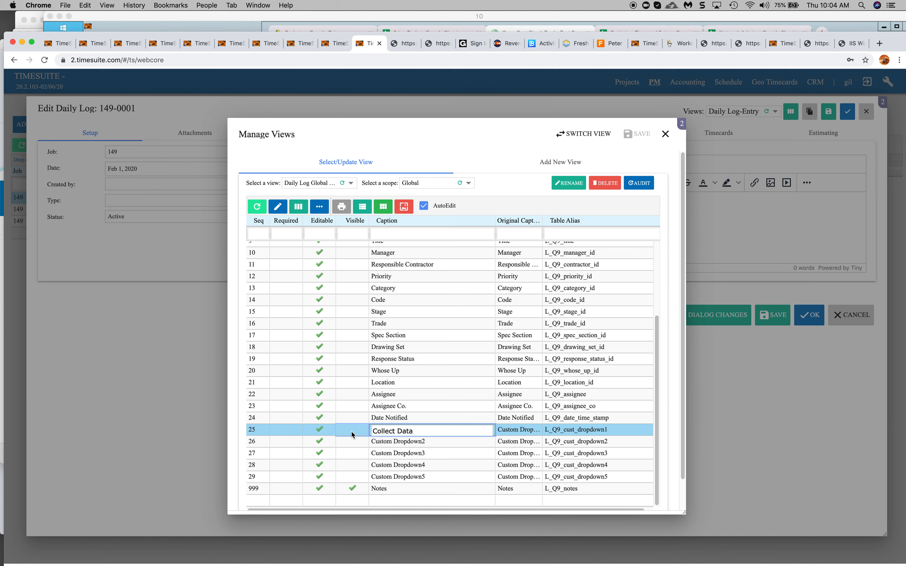
Make the Title field visible in the global view.
{"action": "scroll", "coordinate": [461, 303], "scroll_direction": "up", "scroll_amount": 5}
{"action": "left_click", "coordinate": [461, 303]}
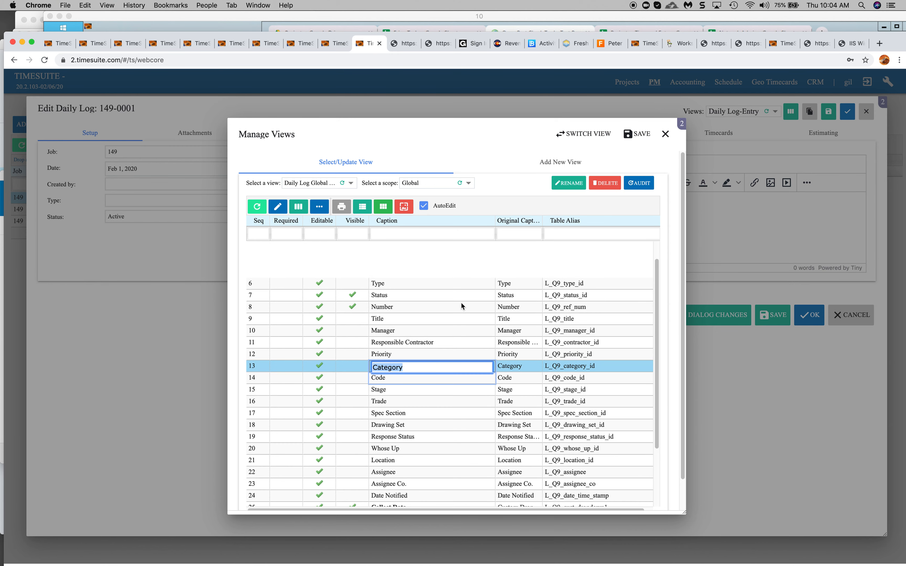
{"action": "left_click", "coordinate": [352, 341]}
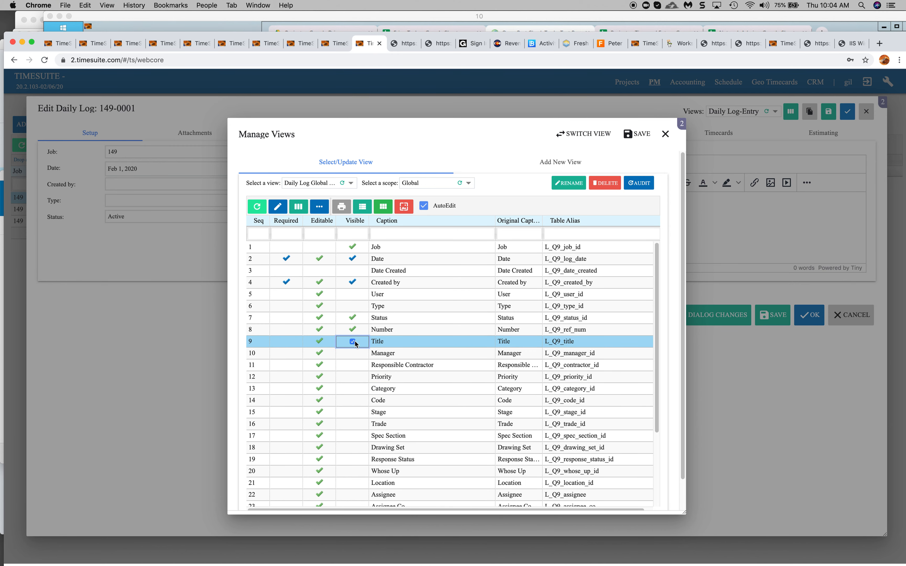
{"action": "left_click", "coordinate": [353, 306]}
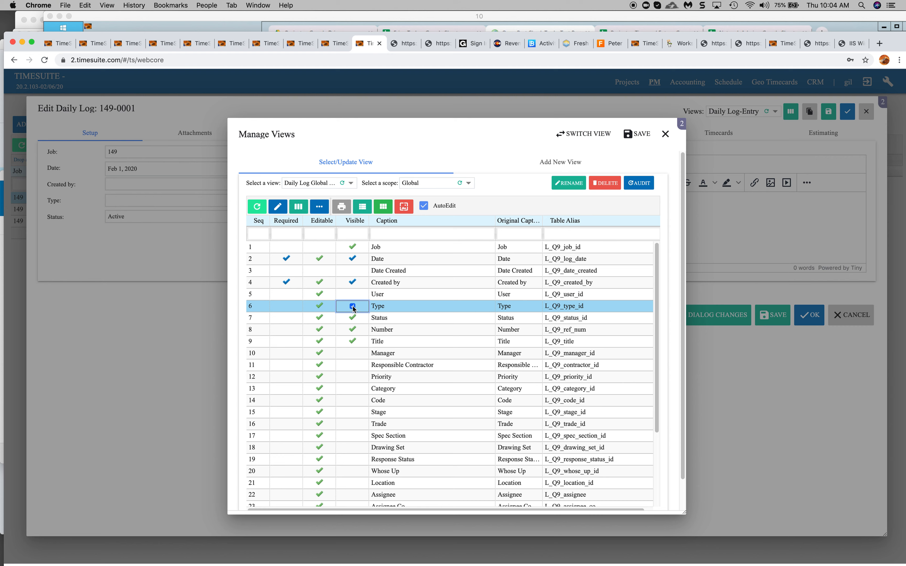
{"action": "left_click", "coordinate": [350, 284]}
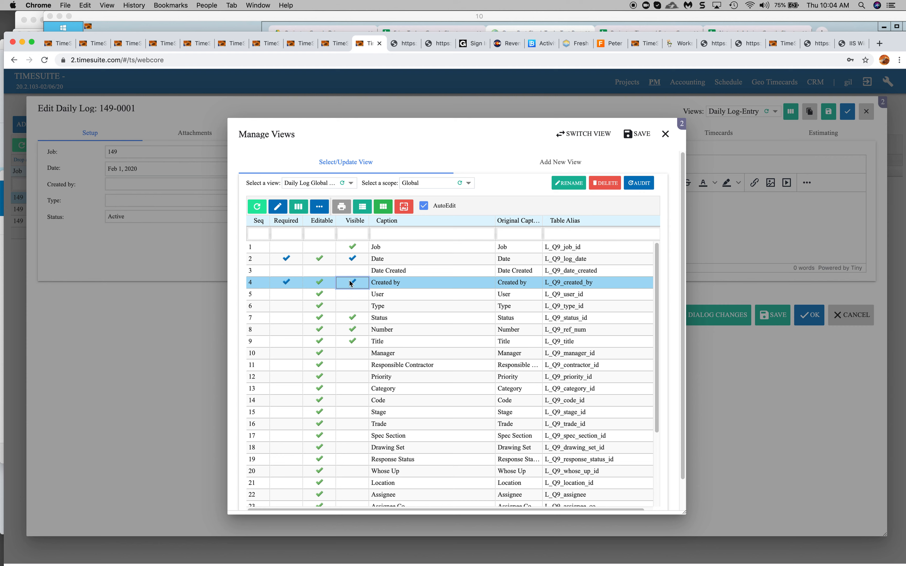
{"action": "left_click", "coordinate": [286, 284]}
Save the global view, close the manager, and open the form's list of available views.
{"action": "left_click", "coordinate": [636, 134]}
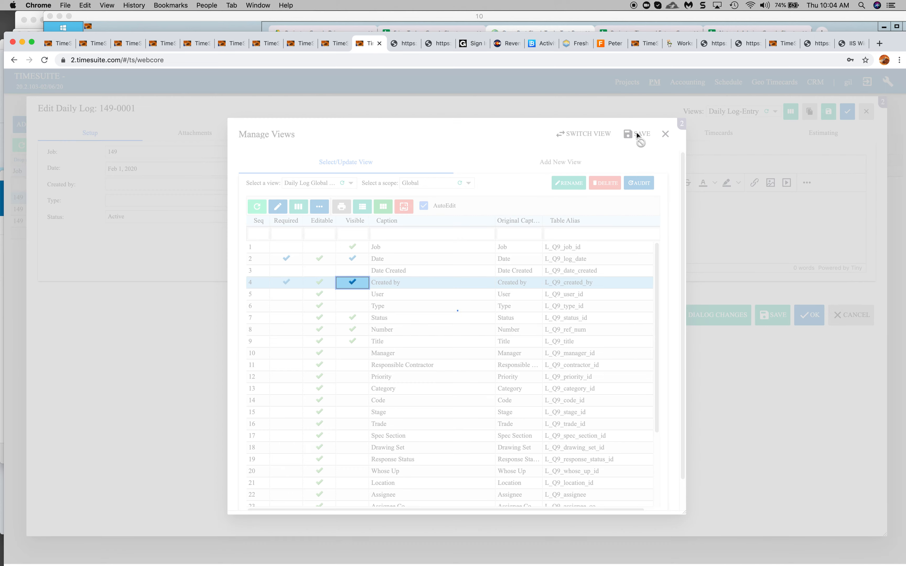
{"action": "left_click", "coordinate": [666, 134]}
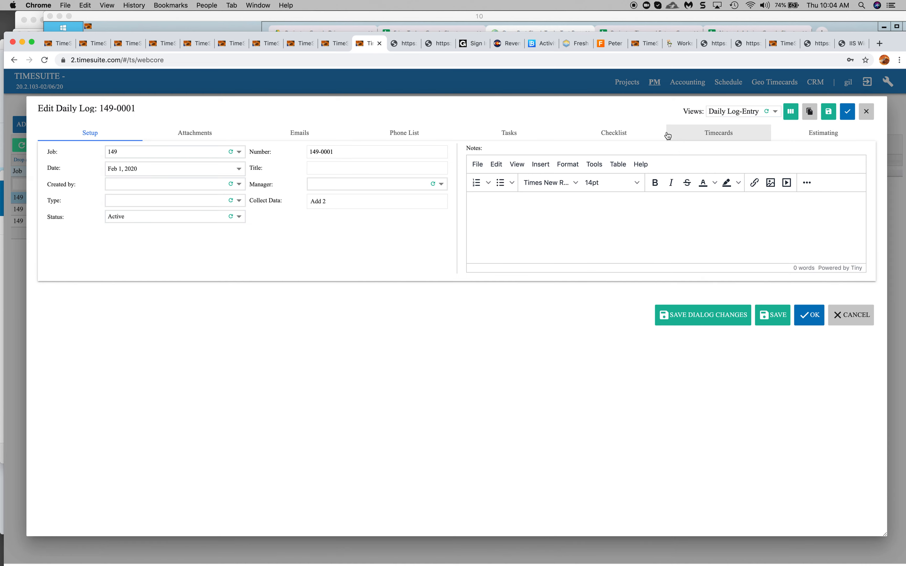
{"action": "left_click", "coordinate": [730, 112]}
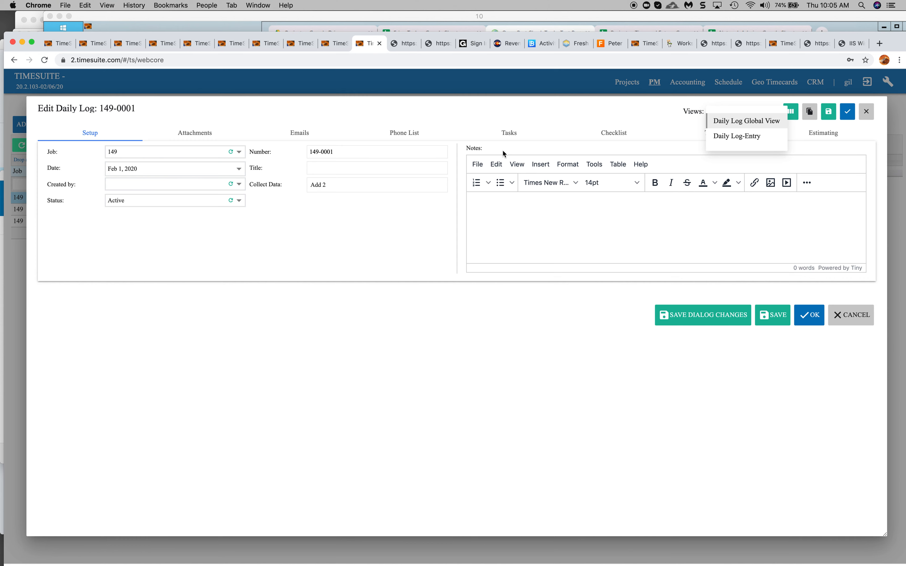
Switch the Daily Log form between the Daily Log-Entry and Daily Log Global View views, ending on the global view, and save the record.
{"action": "left_click", "coordinate": [732, 139]}
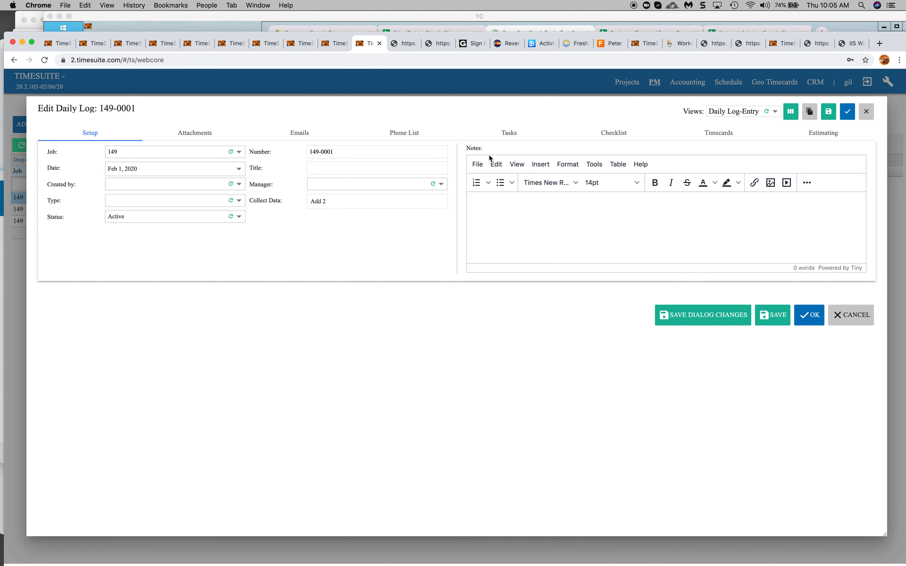
{"action": "left_click", "coordinate": [734, 114]}
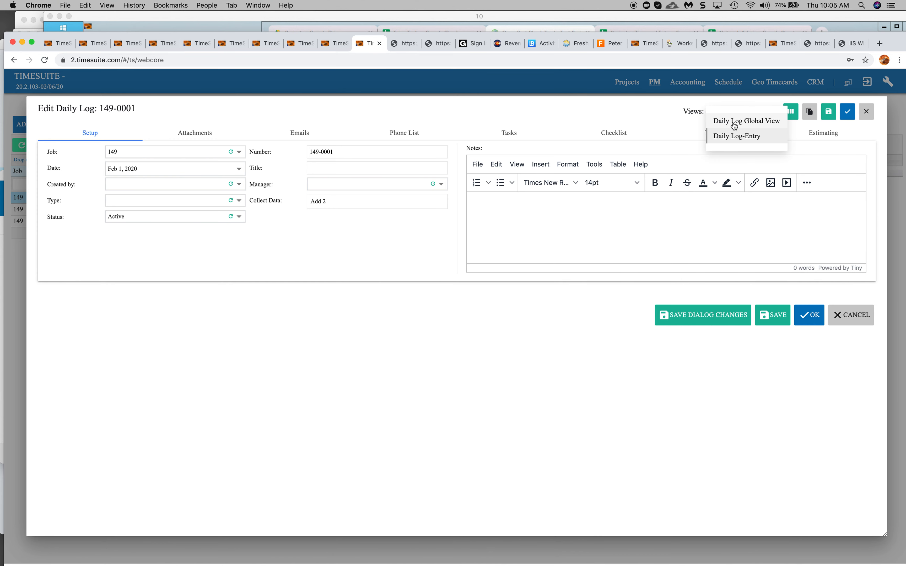
{"action": "left_click", "coordinate": [734, 122]}
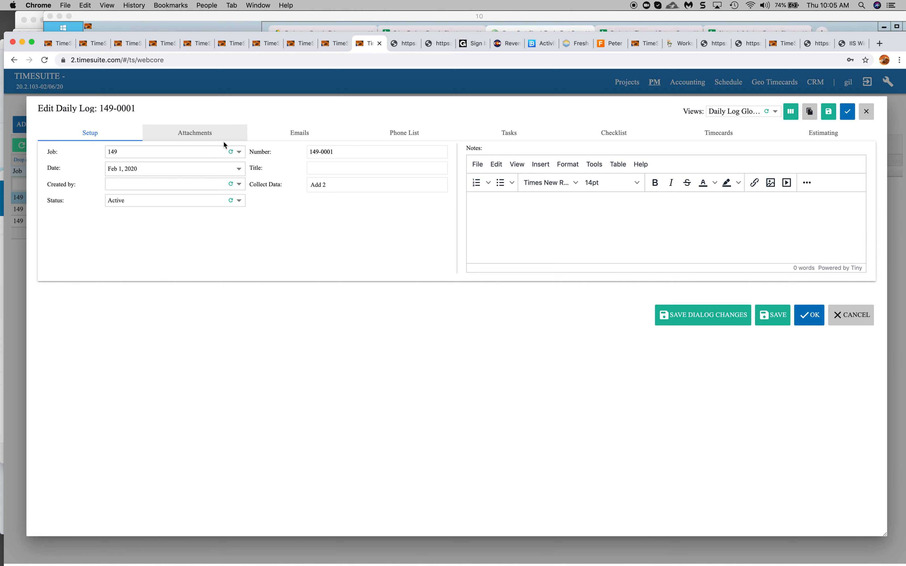
{"action": "left_click", "coordinate": [203, 138]}
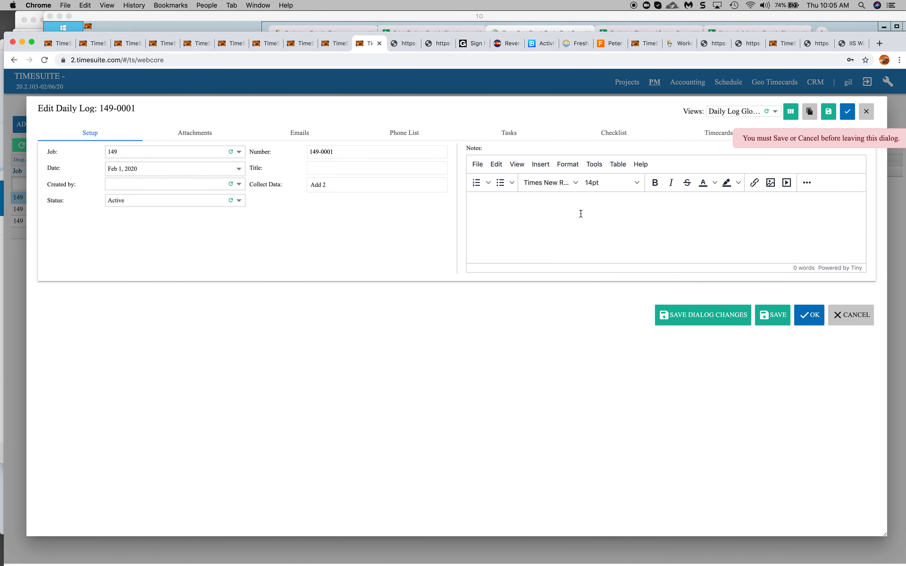
{"action": "left_click", "coordinate": [828, 113]}
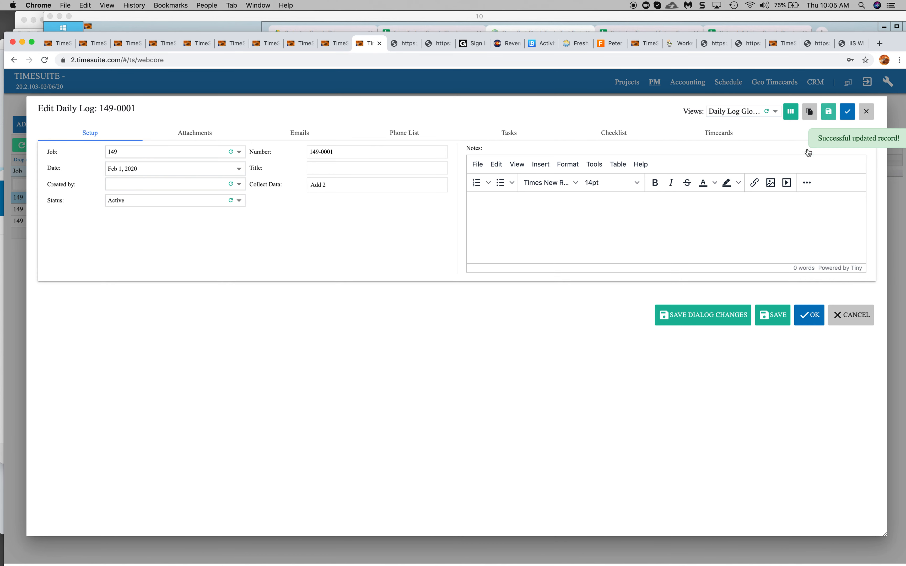
Look through the form's Attachments, Emails, Phone List, Tasks, Checklist, Timecards and Estimating tabs, then close the dialog.
{"action": "left_click", "coordinate": [213, 137]}
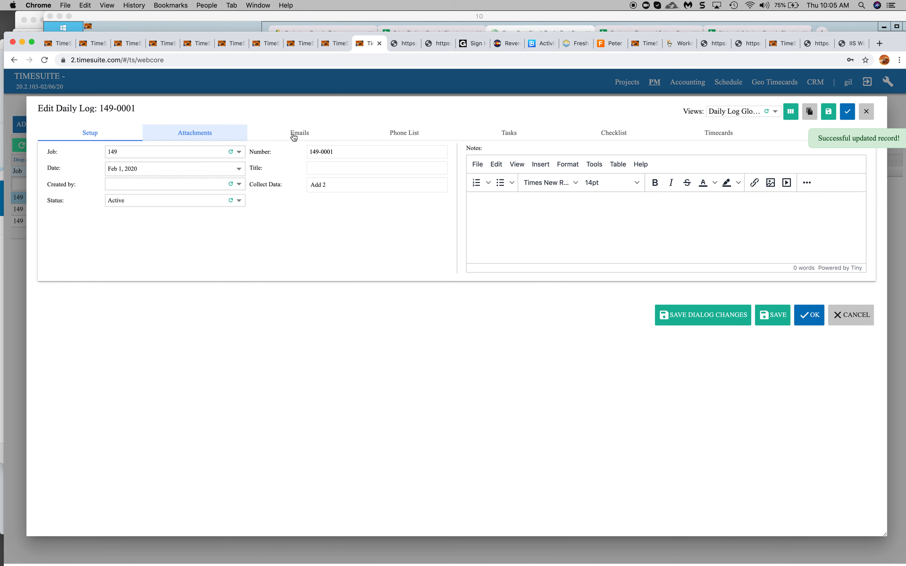
{"action": "left_click", "coordinate": [299, 135]}
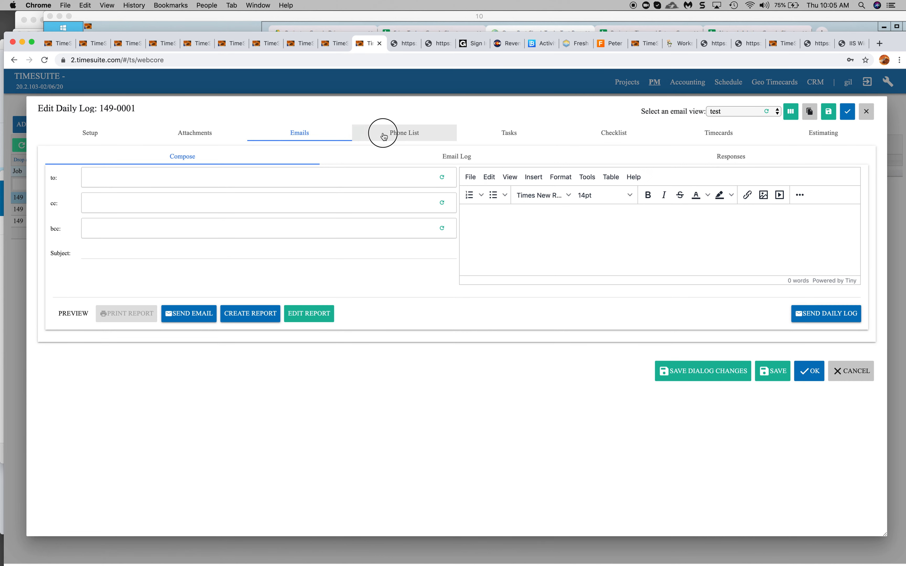
{"action": "left_click", "coordinate": [383, 133]}
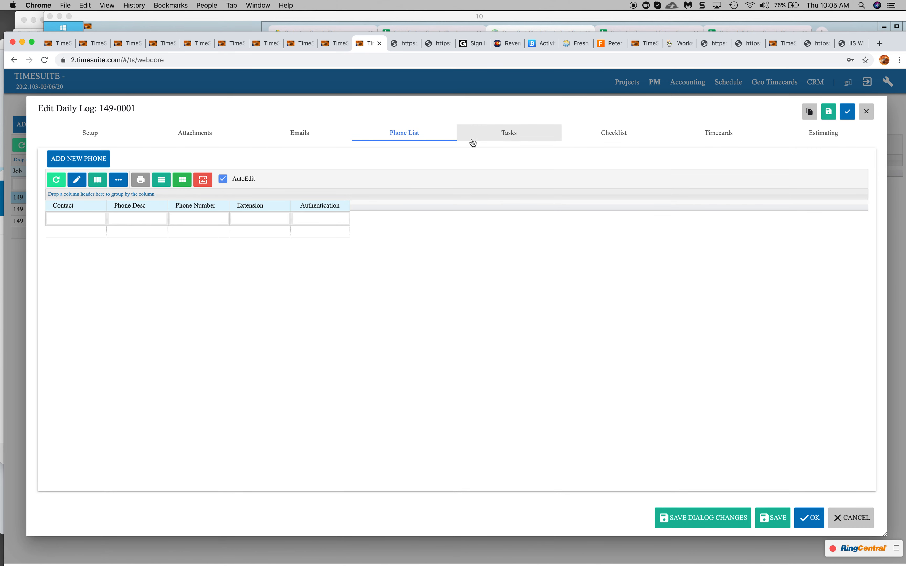
{"action": "left_click", "coordinate": [508, 132]}
{"action": "left_click", "coordinate": [617, 134]}
{"action": "left_click", "coordinate": [717, 136]}
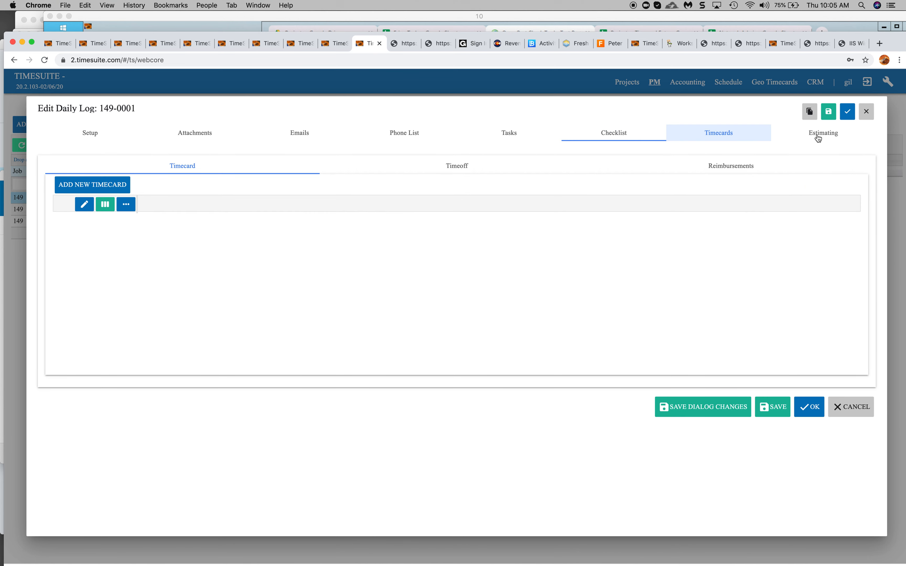
{"action": "left_click", "coordinate": [814, 135]}
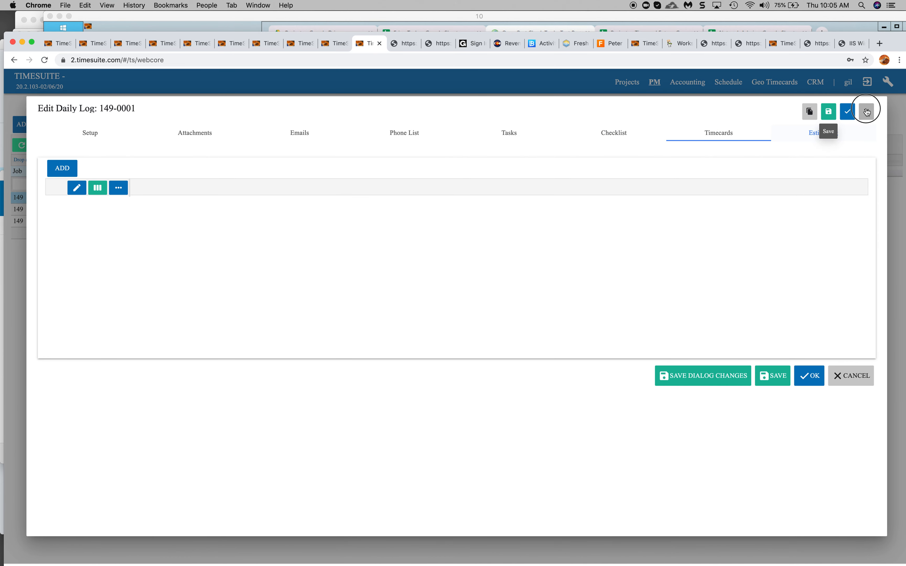
{"action": "left_click", "coordinate": [865, 111]}
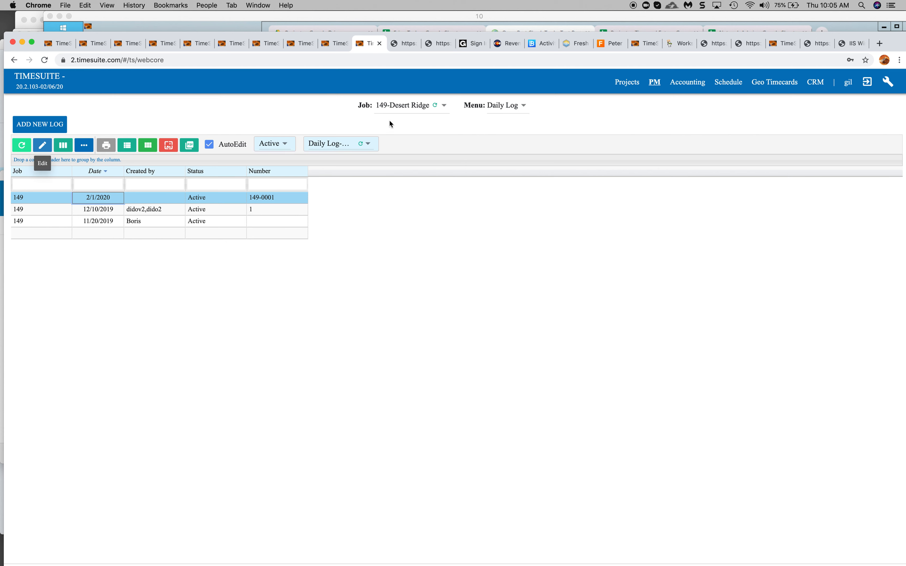
Open the grid's view manager and add a new view named Daily Log Grid -Global.
{"action": "left_click", "coordinate": [348, 145]}
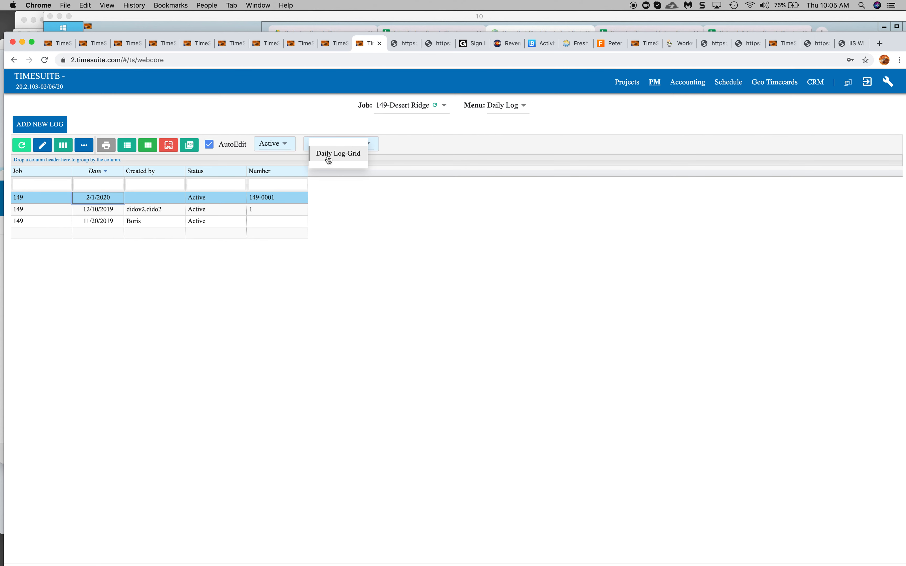
{"action": "left_click", "coordinate": [67, 147]}
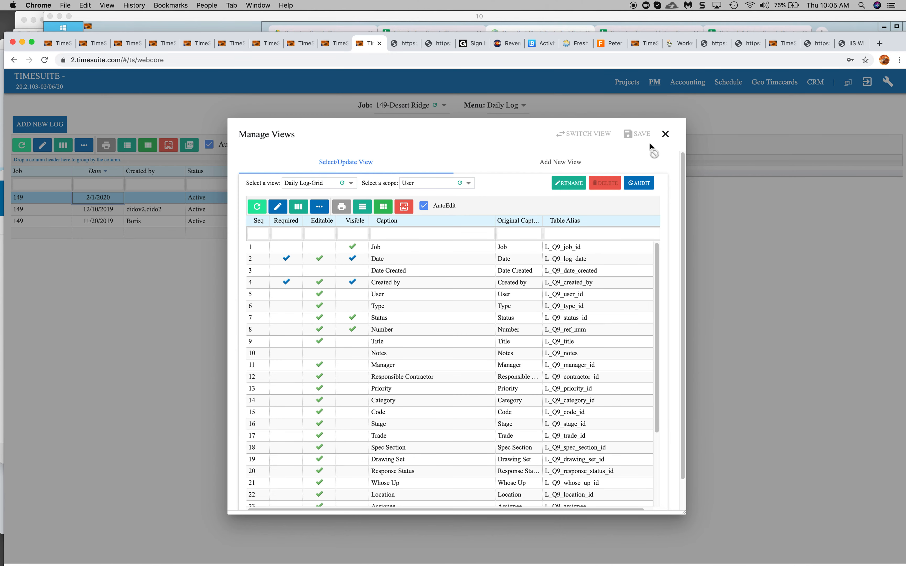
{"action": "left_click", "coordinate": [571, 163]}
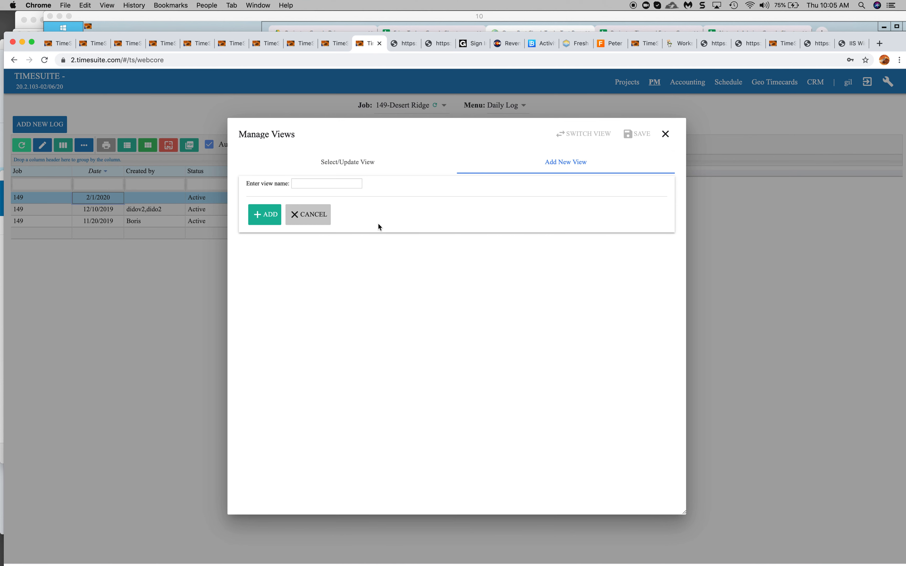
{"action": "left_click", "coordinate": [322, 183]}
{"action": "type", "text": "Dia"}
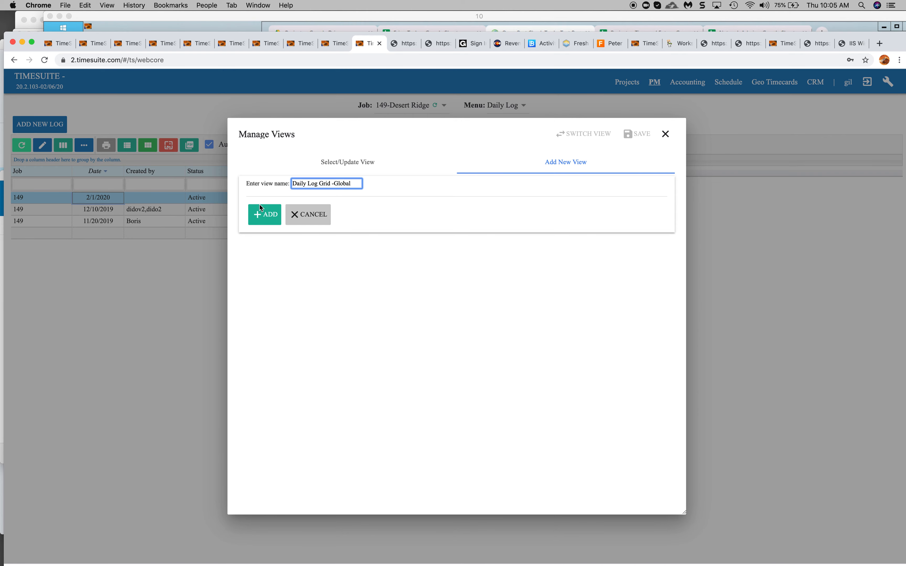
{"action": "left_click", "coordinate": [263, 215]}
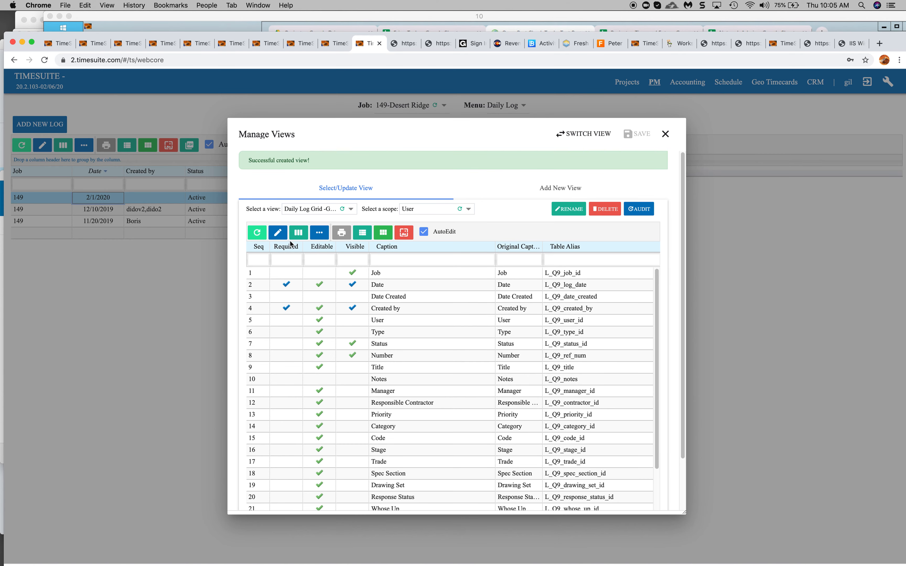
Rename Custom Dropdown1 to Collect Data in the new grid view and make it visible.
{"action": "scroll", "coordinate": [345, 341], "scroll_direction": "down", "scroll_amount": 3}
{"action": "left_click", "coordinate": [405, 424]}
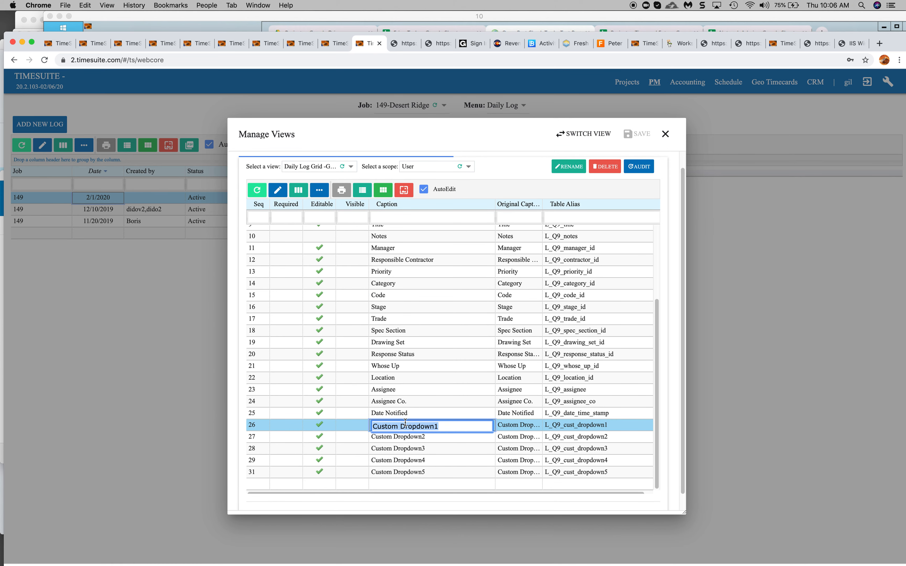
{"action": "type", "text": "Collect Data"}
{"action": "left_click", "coordinate": [353, 425]}
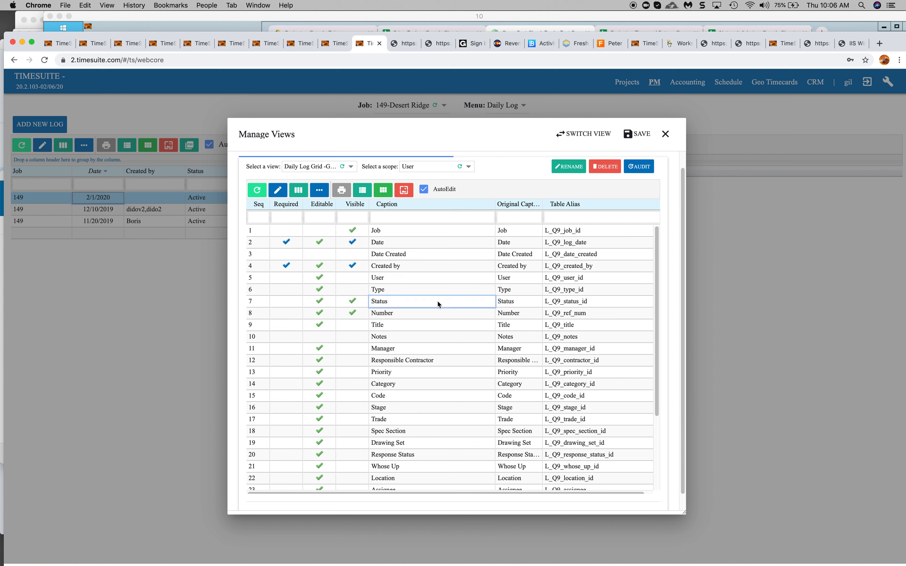
Make the Title and Type columns visible in the grid view and save it.
{"action": "left_click", "coordinate": [355, 324]}
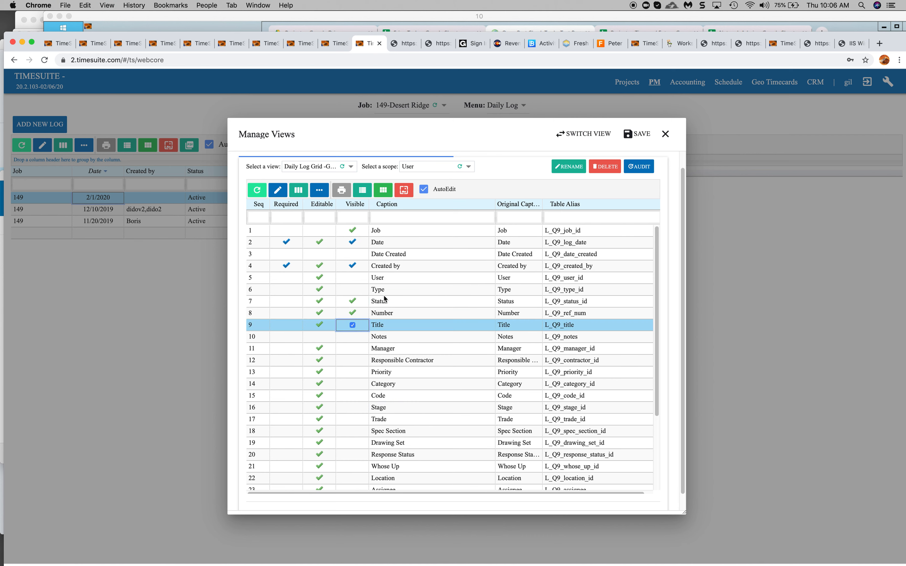
{"action": "left_click", "coordinate": [353, 290]}
{"action": "left_click", "coordinate": [421, 277]}
{"action": "left_click", "coordinate": [641, 133]}
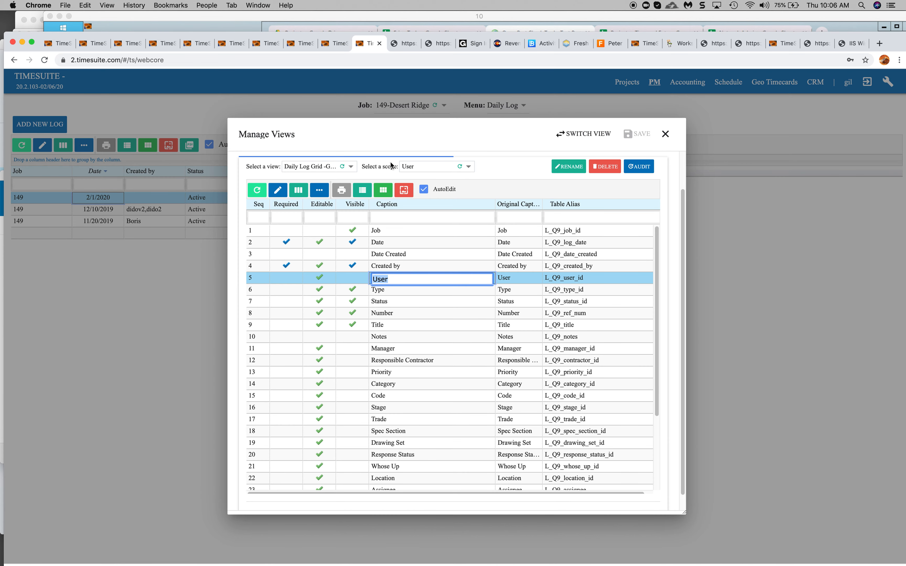
Set the grid view's scope to Global and close the view manager.
{"action": "left_click", "coordinate": [416, 167]}
{"action": "left_click", "coordinate": [415, 175]}
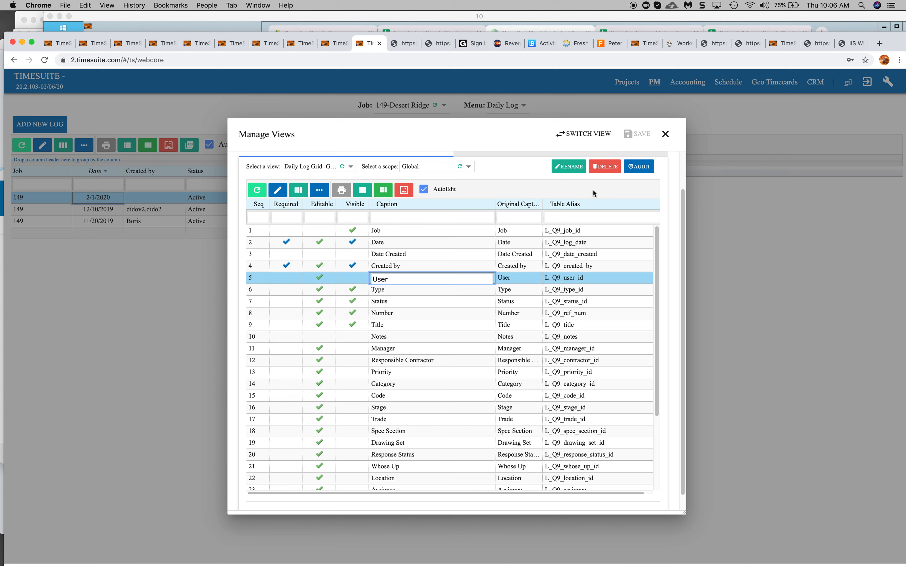
{"action": "left_click", "coordinate": [509, 242]}
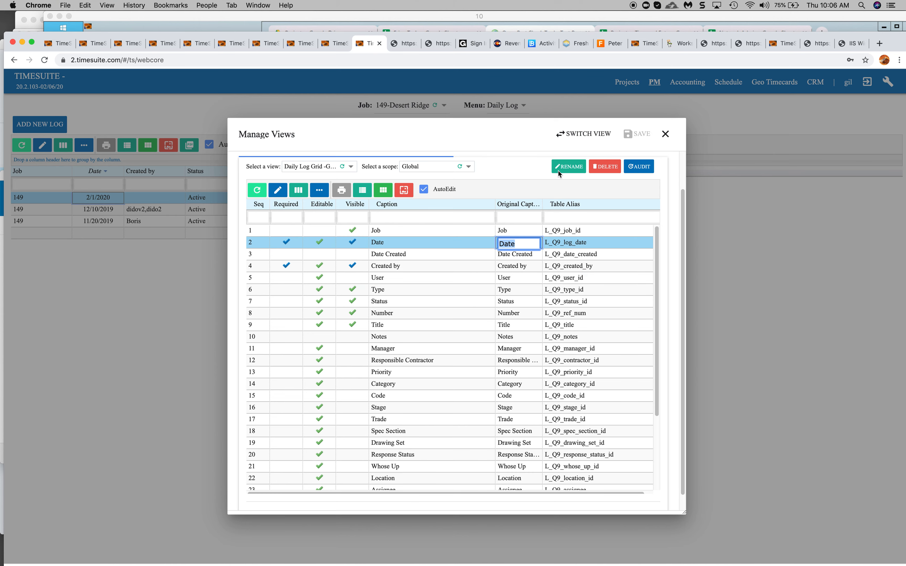
{"action": "left_click", "coordinate": [665, 134]}
Switch the Daily Log grid between Daily Log-Grid and Daily Log Grid -Global to compare their columns.
{"action": "left_click", "coordinate": [326, 144]}
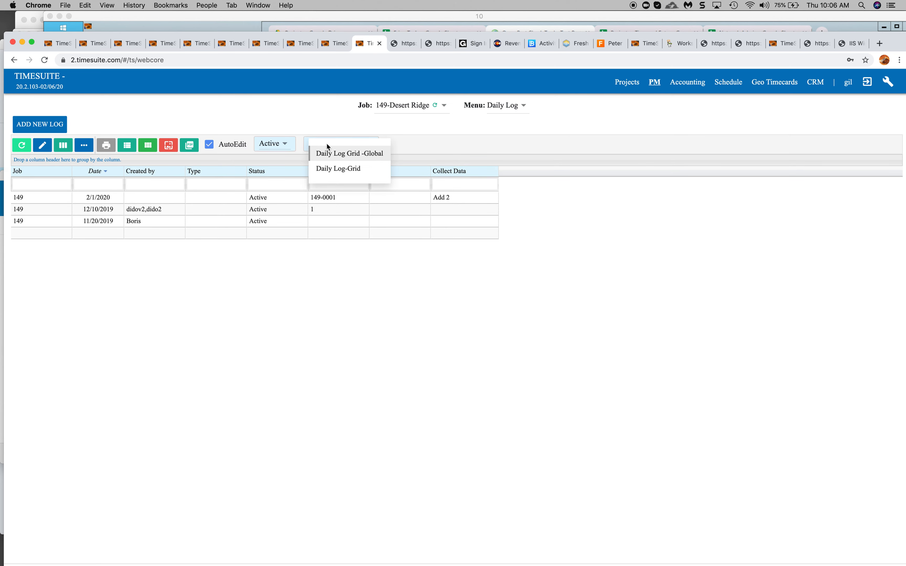
{"action": "left_click", "coordinate": [430, 131]}
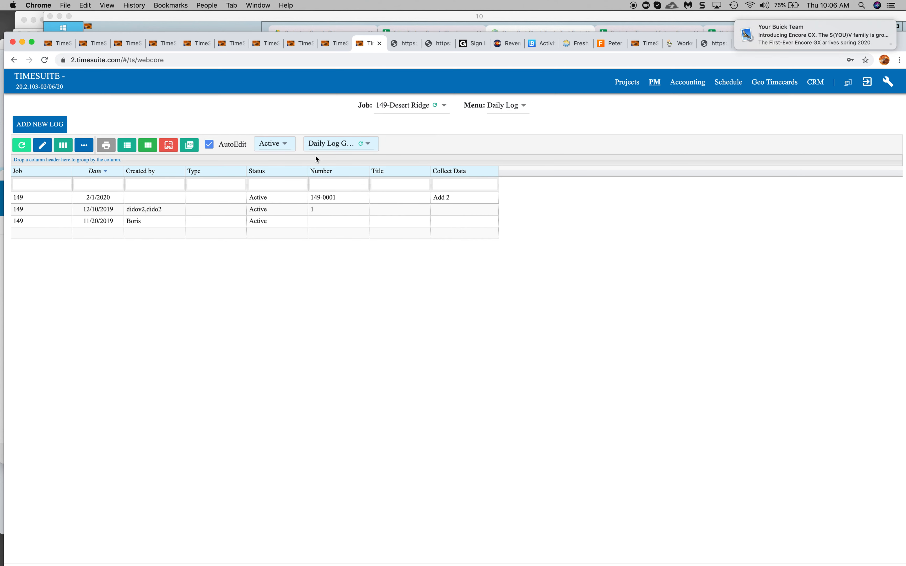
{"action": "left_click", "coordinate": [340, 144]}
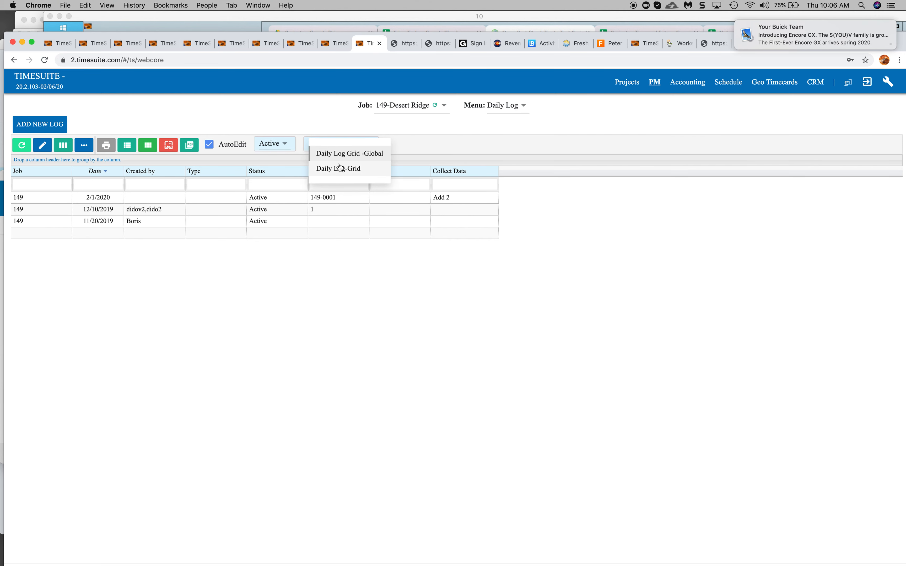
{"action": "left_click", "coordinate": [340, 168]}
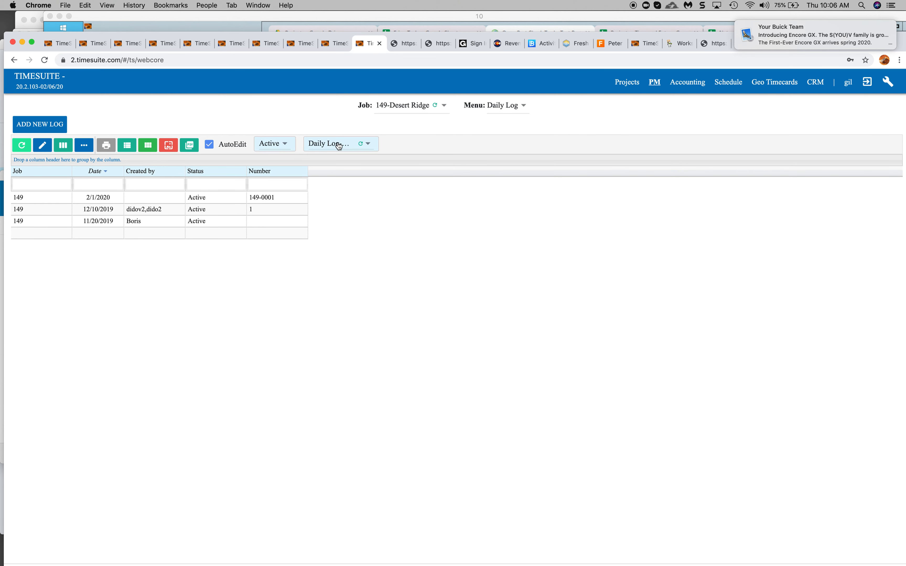
{"action": "left_click", "coordinate": [338, 146]}
{"action": "left_click", "coordinate": [344, 155]}
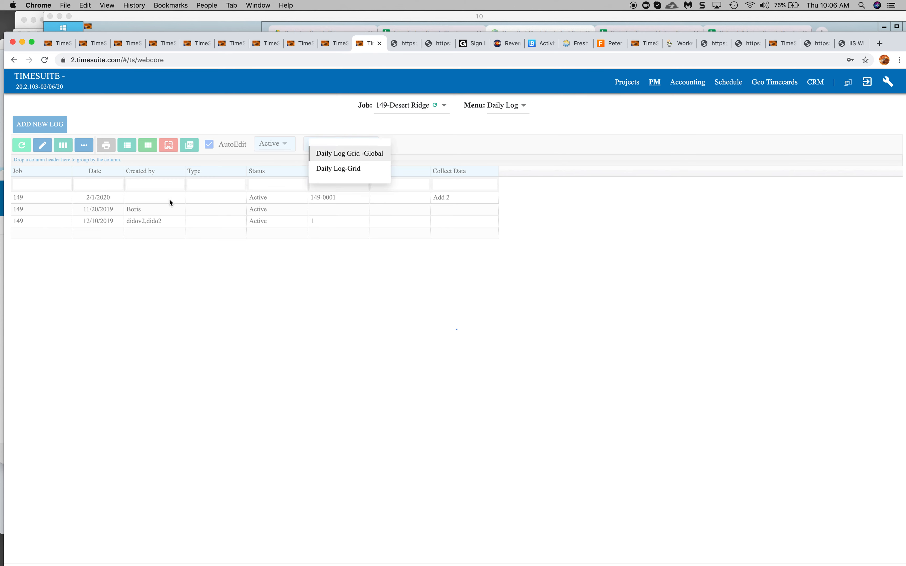
Open the Submittals list and inspect its Submittals2 view in the view manager without changes.
{"action": "left_click", "coordinate": [503, 105]}
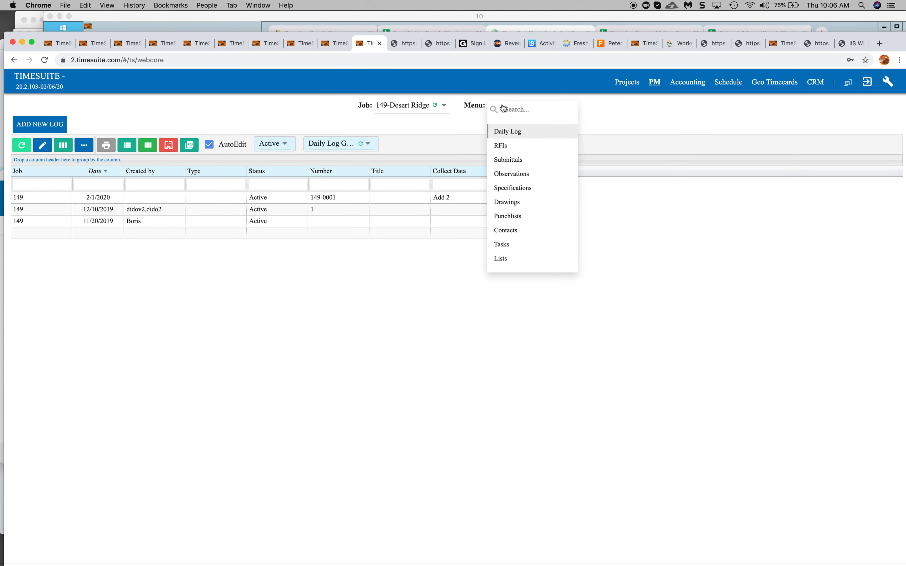
{"action": "left_click", "coordinate": [509, 162]}
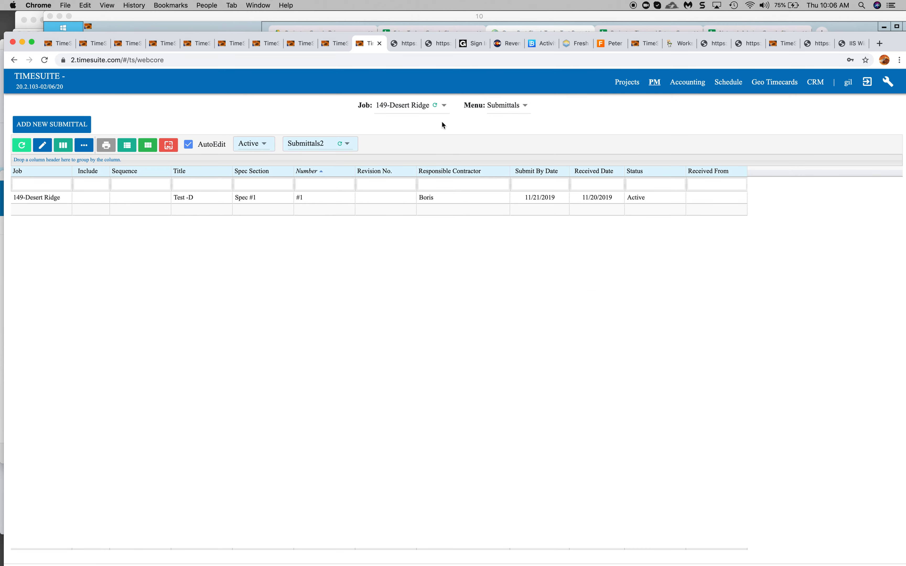
{"action": "left_click", "coordinate": [307, 146]}
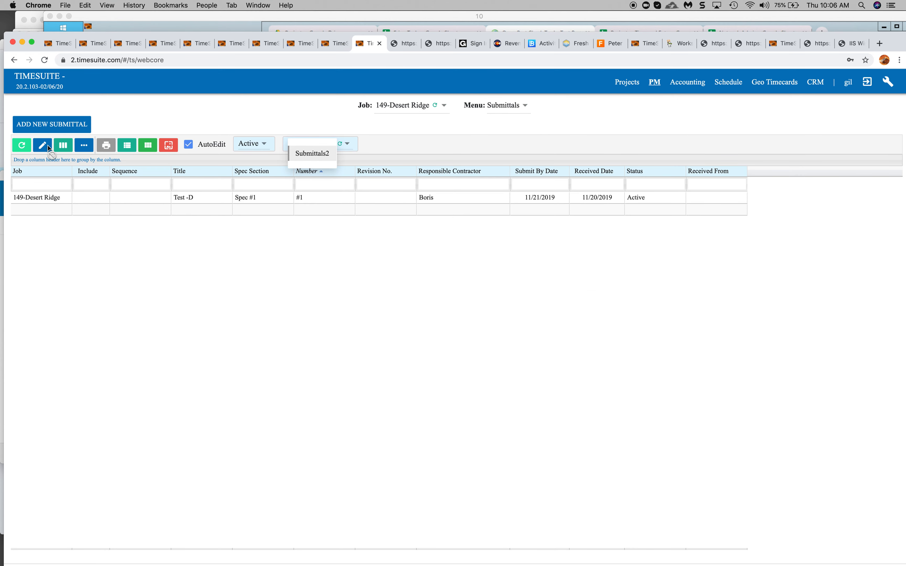
{"action": "left_click", "coordinate": [63, 146]}
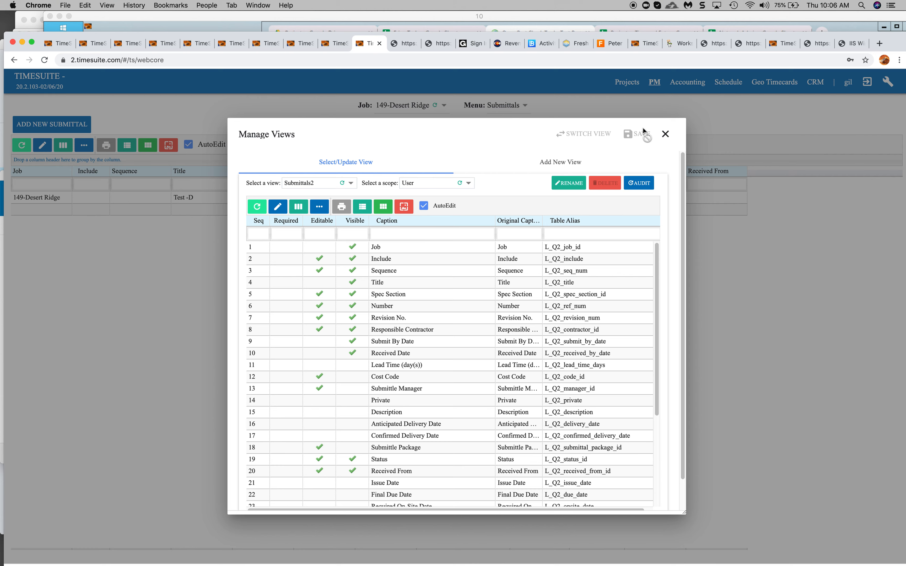
{"action": "left_click", "coordinate": [665, 134]}
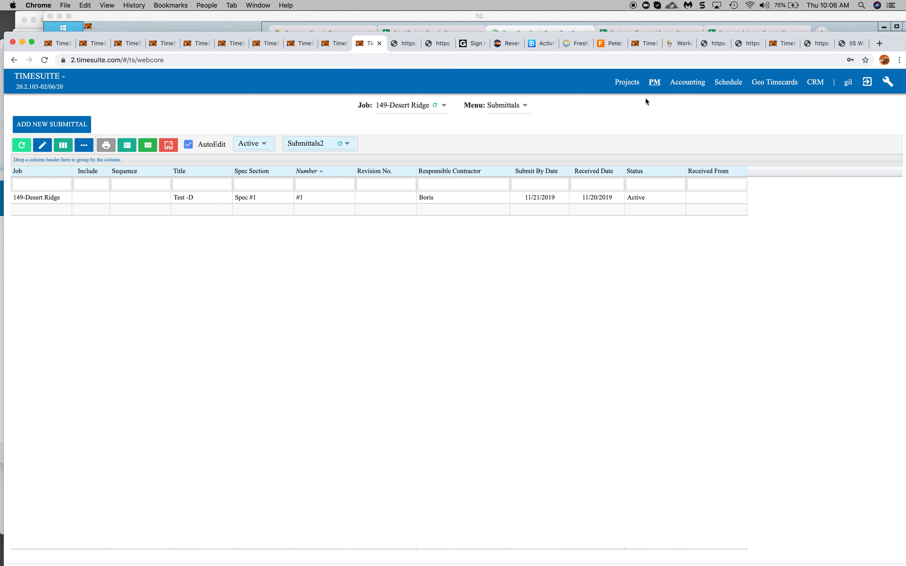
Open the Projects list.
{"action": "left_click", "coordinate": [632, 86]}
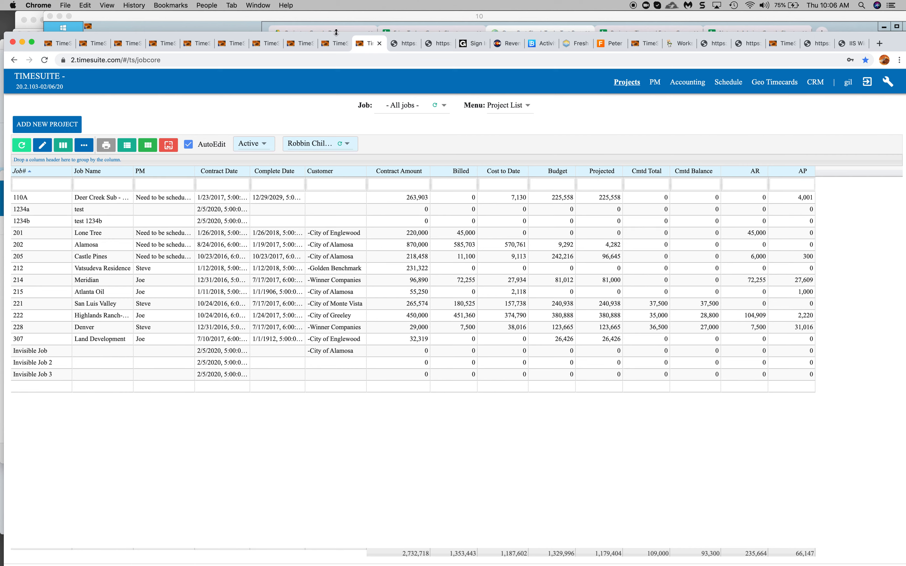
{"action": "left_click_drag", "start_coordinate": [317, 36], "coordinate": [352, 96]}
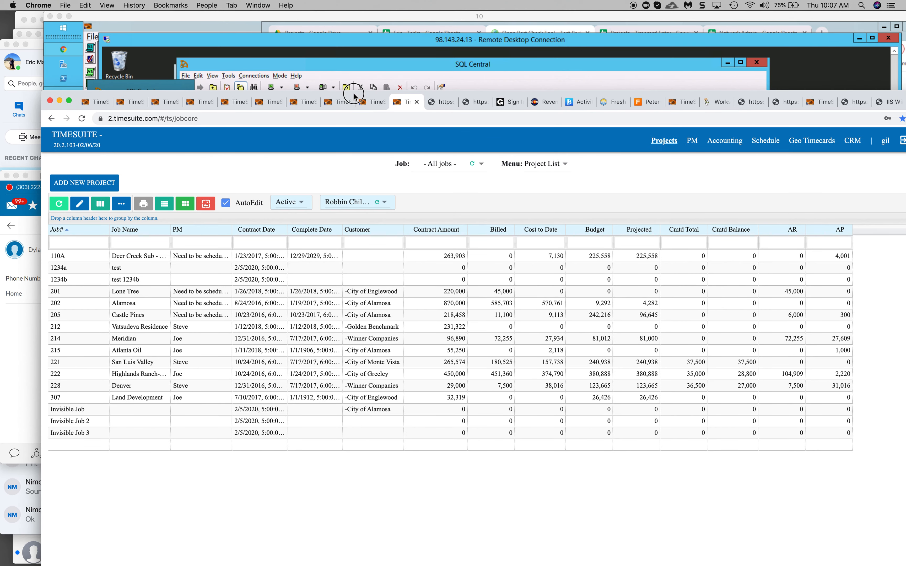
{"action": "mouse_move", "coordinate": [2, 108]}
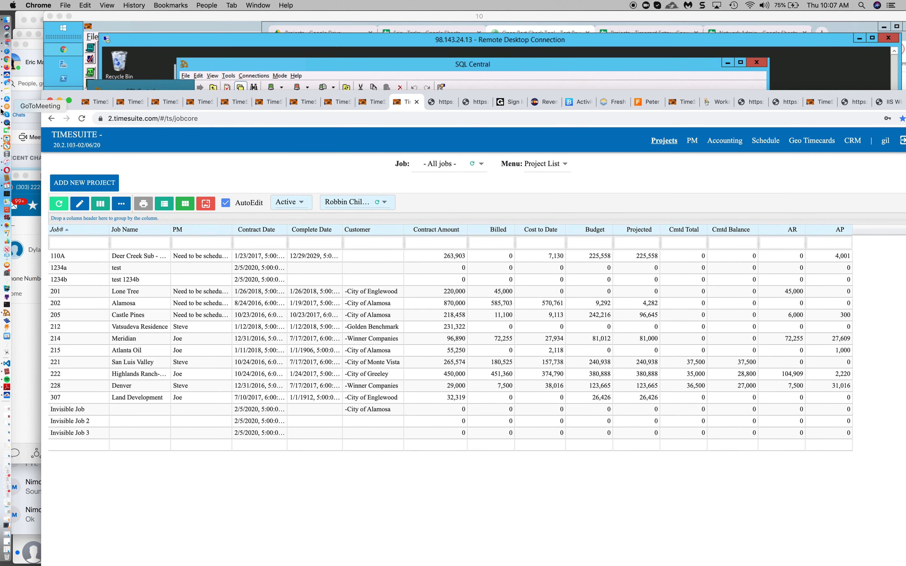